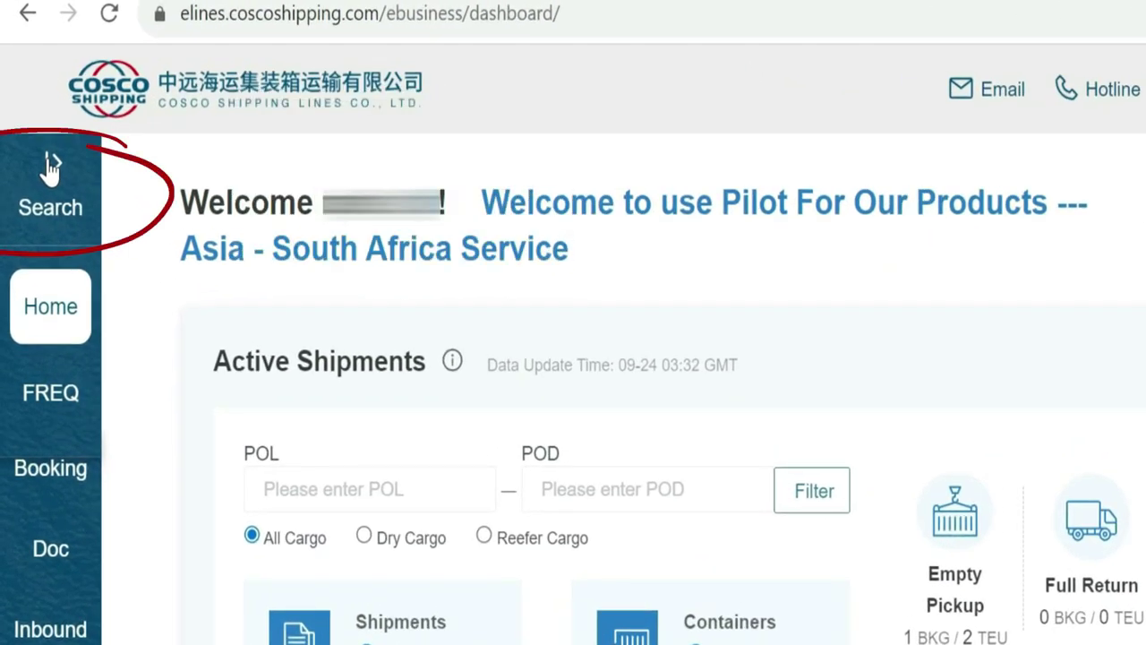
# Open the Shipping Instruction module under Documents and switch to the Shipping Instructions Submission form.
pyautogui.click(49, 166)
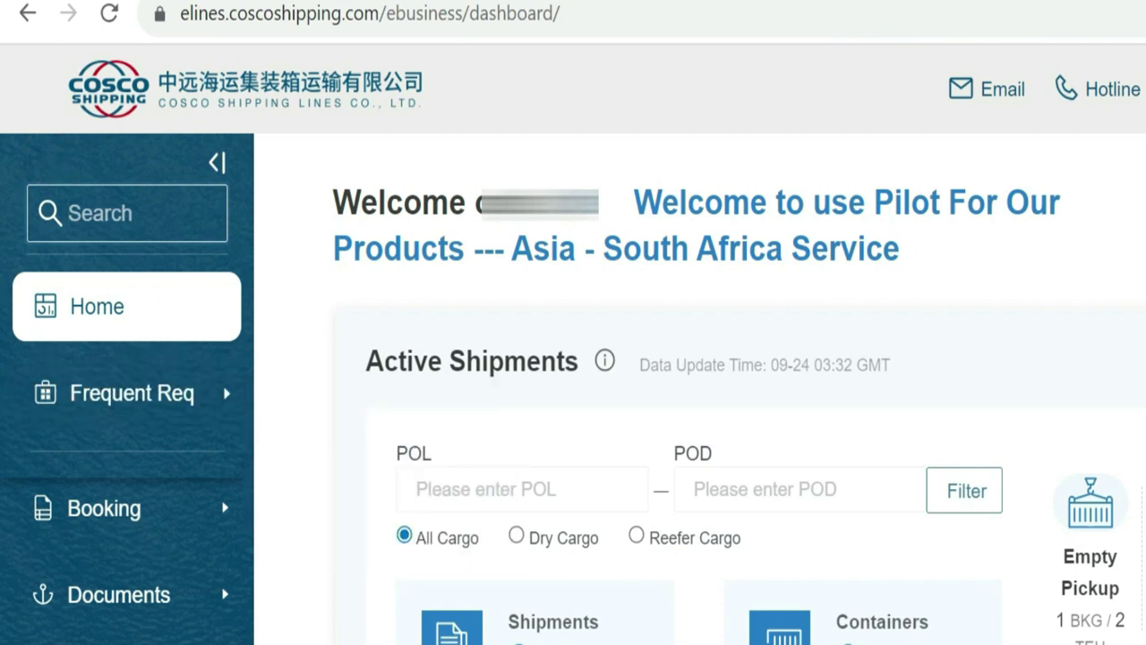
pyautogui.moveTo(154, 529)
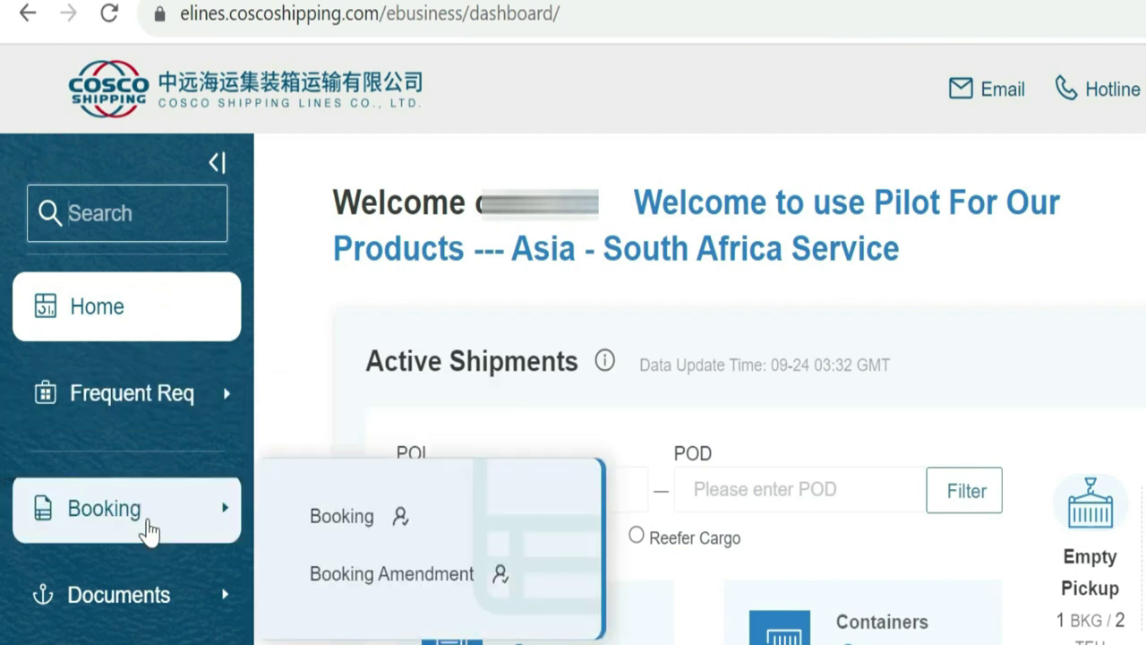
pyautogui.moveTo(113, 594)
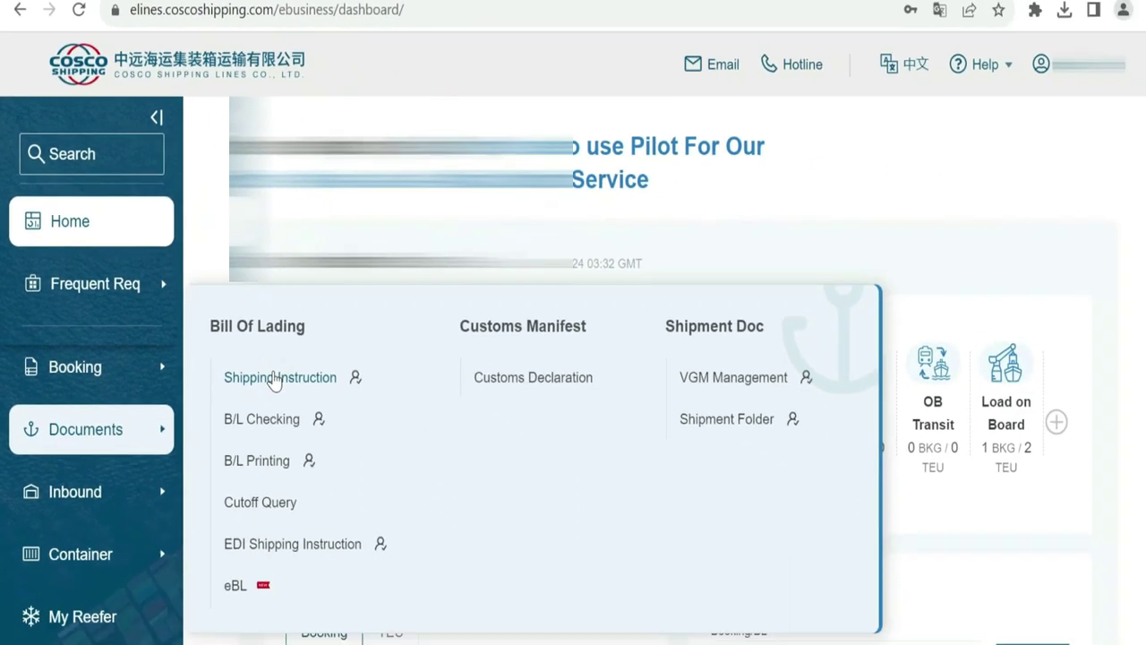
pyautogui.click(382, 524)
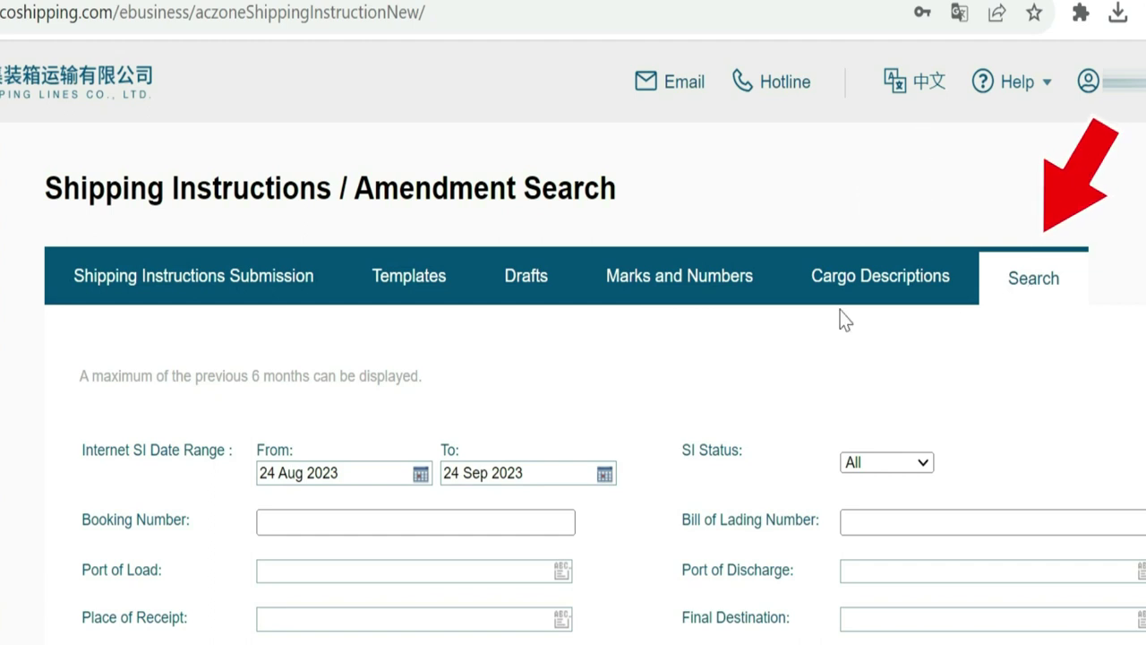
pyautogui.click(145, 277)
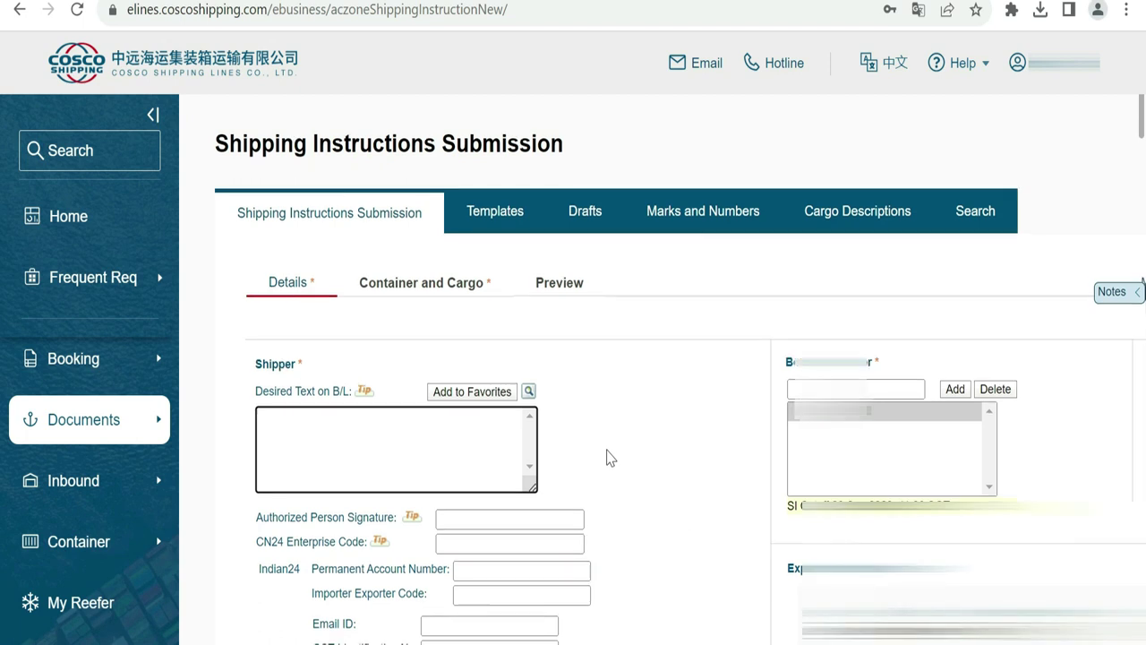
# Go through the shipper and consignee sections and fill in the notify party's name and contact details for the B/L.
pyautogui.scroll(-1, 606, 457)
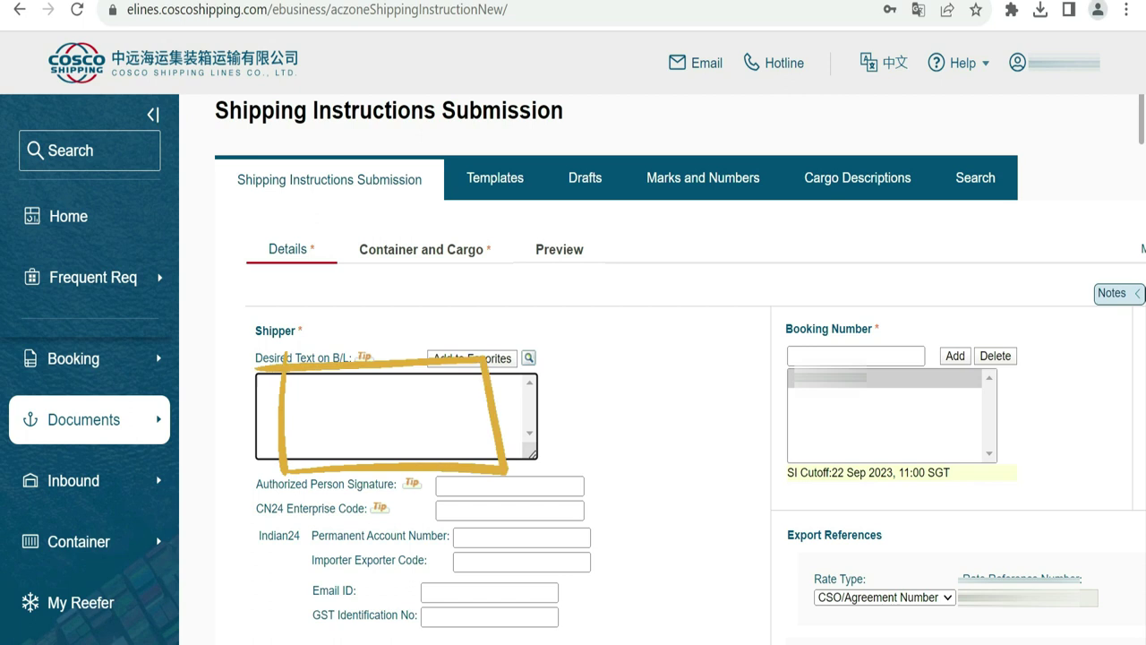
pyautogui.scroll(-5, 734, 289)
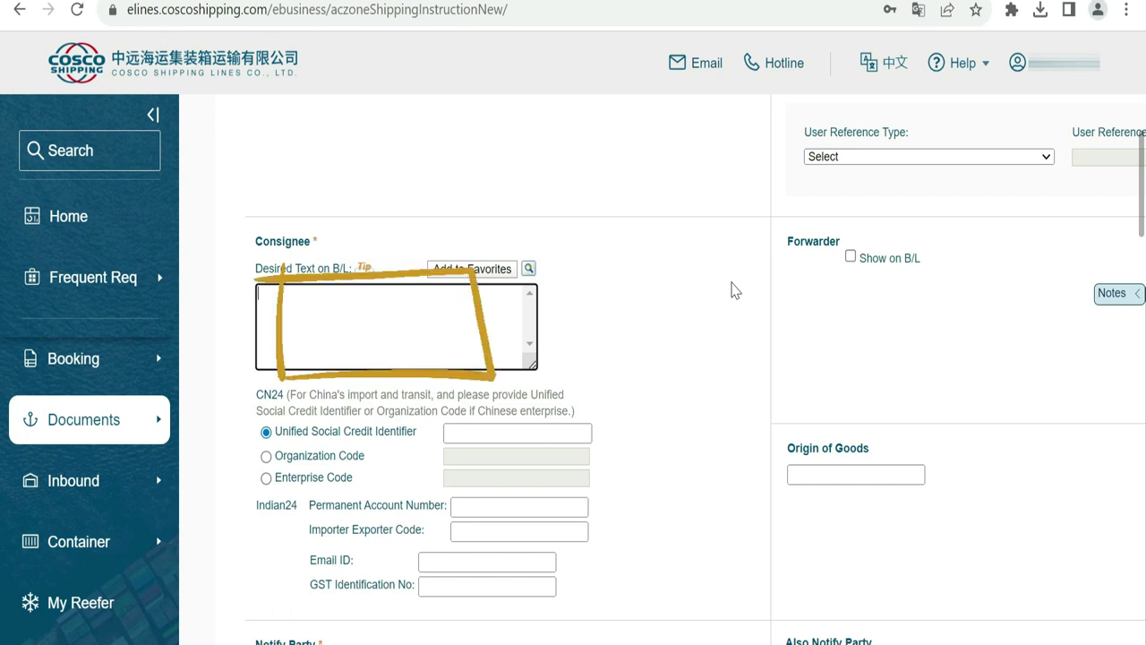
pyautogui.scroll(-5, 717, 313)
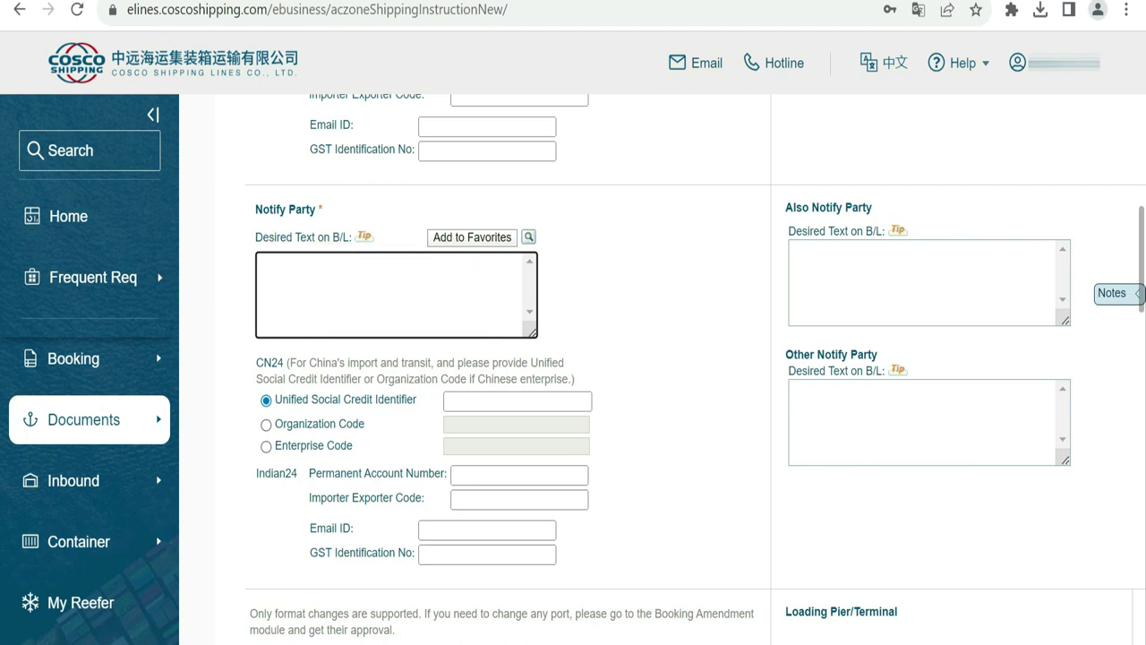
pyautogui.click(792, 250)
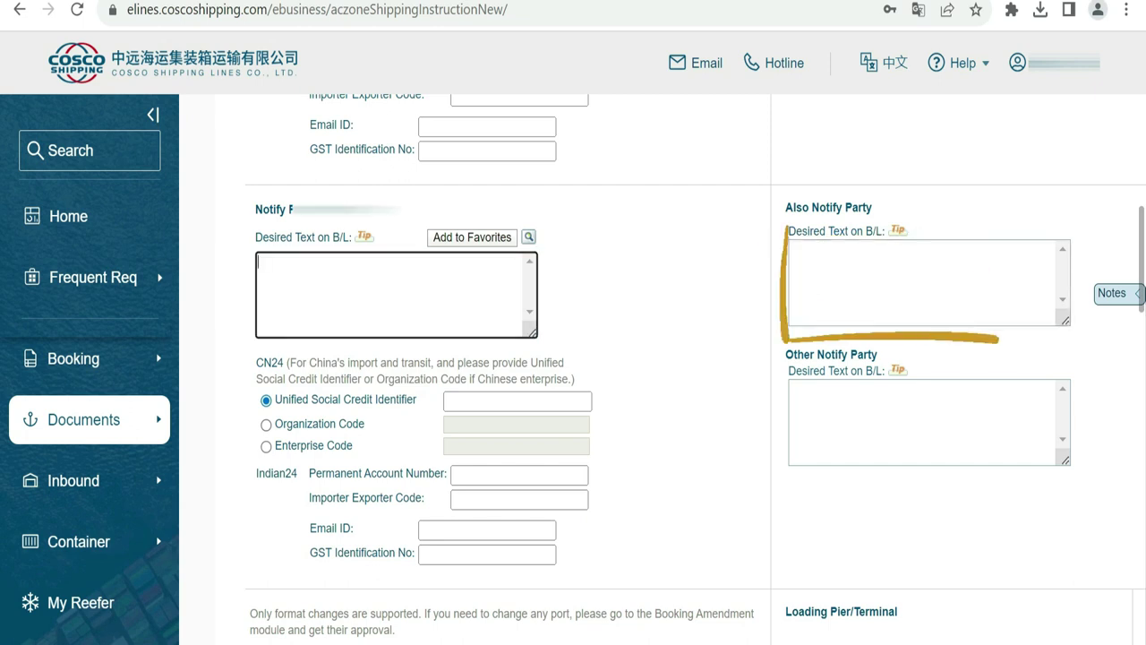
pyautogui.scroll(-1, 686, 340)
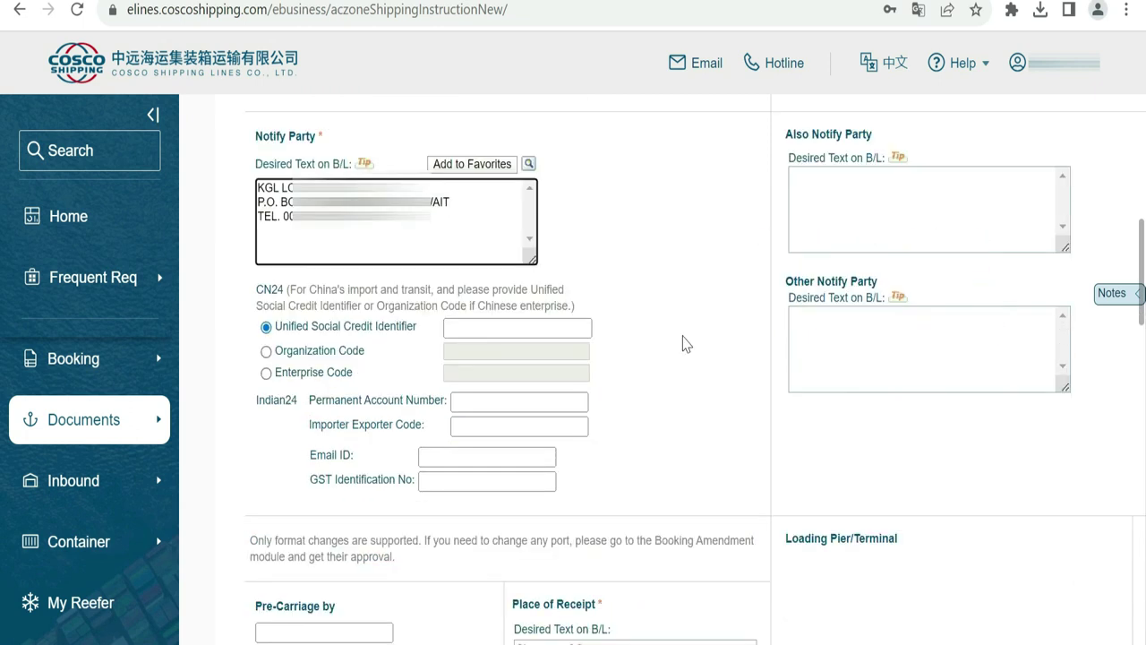
# Examine the vessel, place of receipt, port and final destination fields, plus the ocean freight currency options.
pyautogui.scroll(-5, 686, 343)
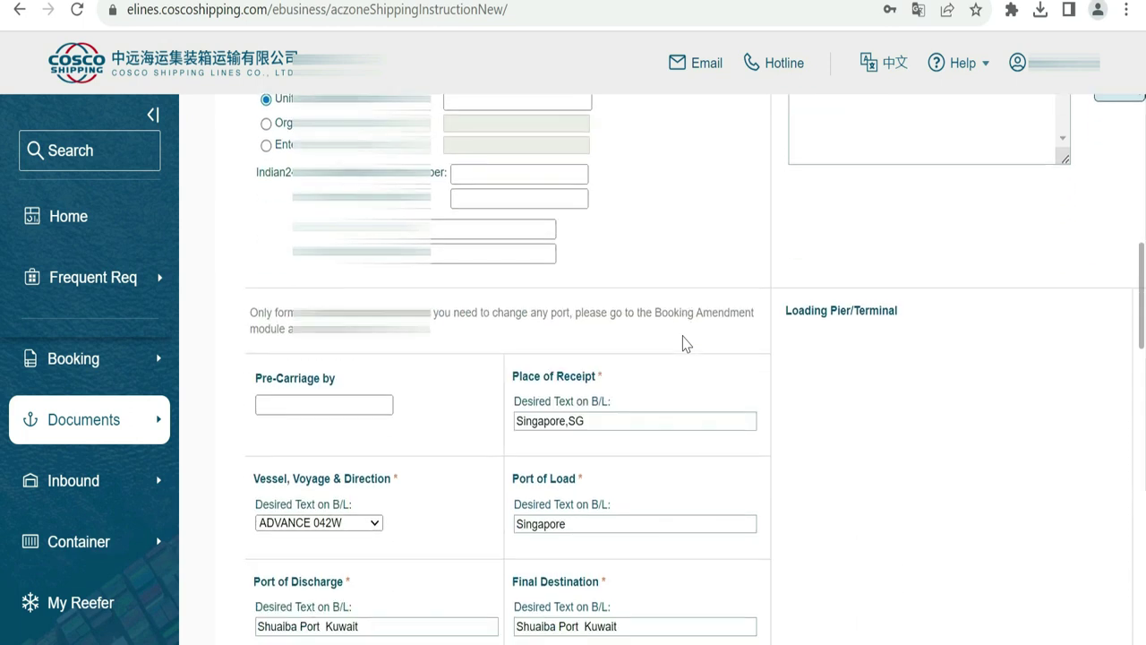
pyautogui.scroll(-1, 686, 343)
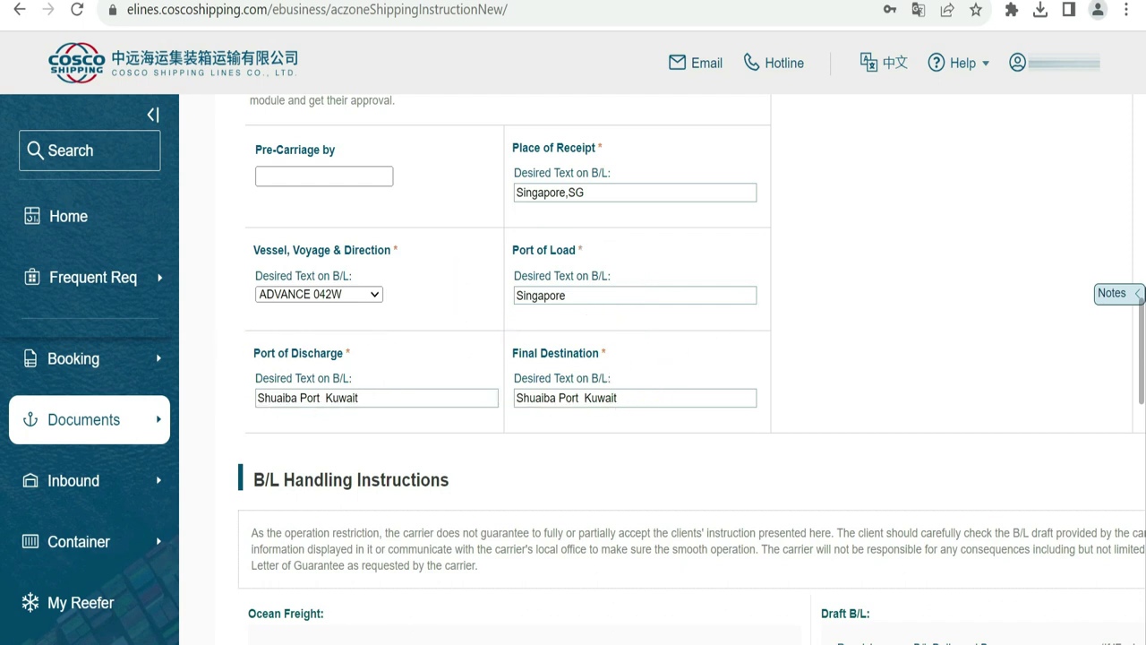
pyautogui.click(635, 397)
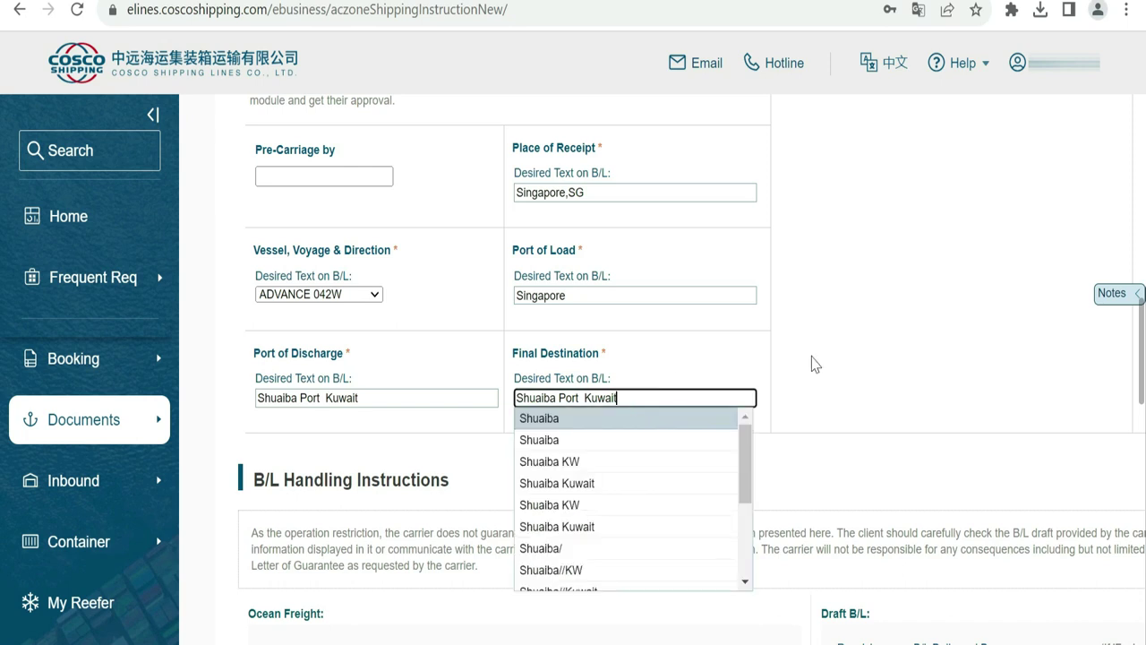
pyautogui.click(835, 357)
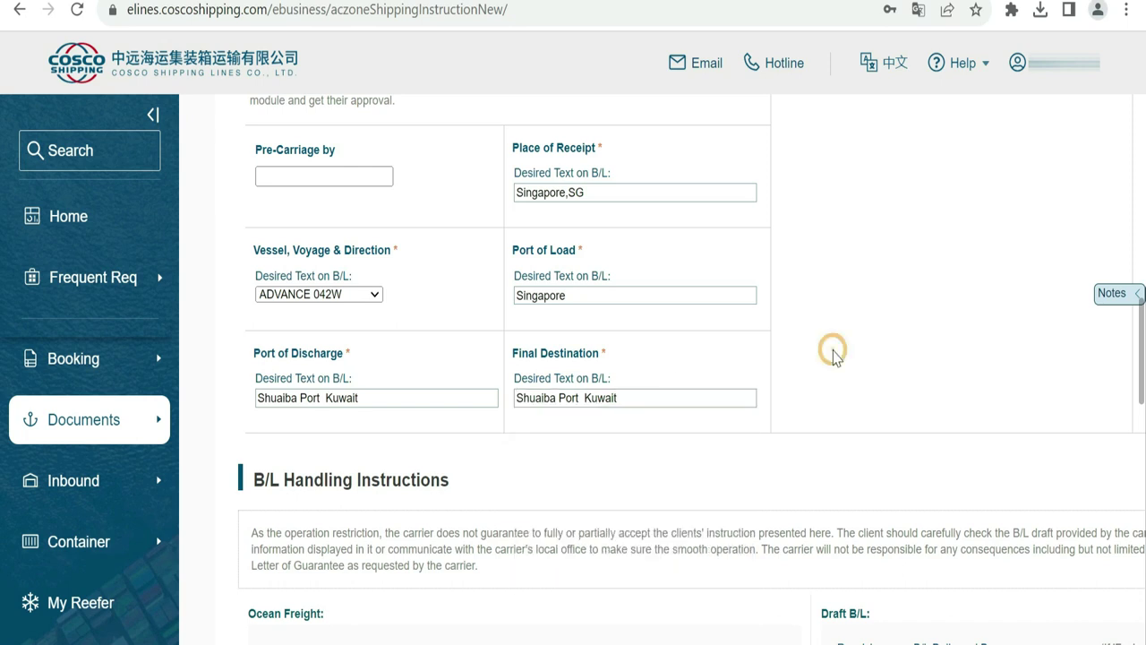
pyautogui.scroll(-5, 833, 357)
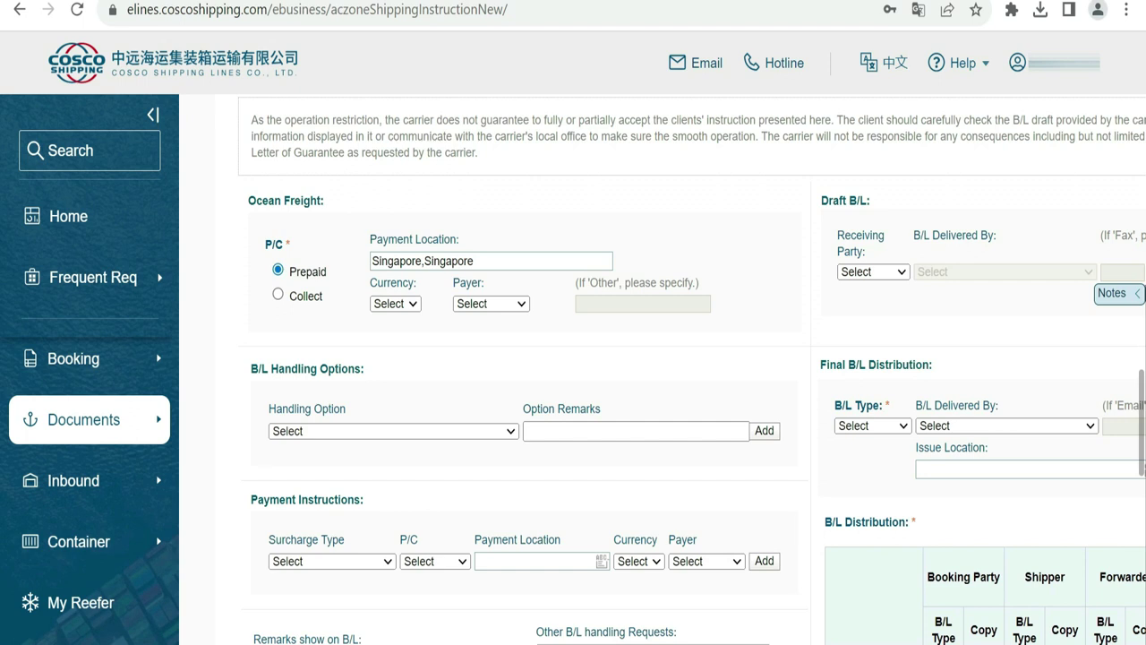
pyautogui.click(395, 303)
pyautogui.click(788, 353)
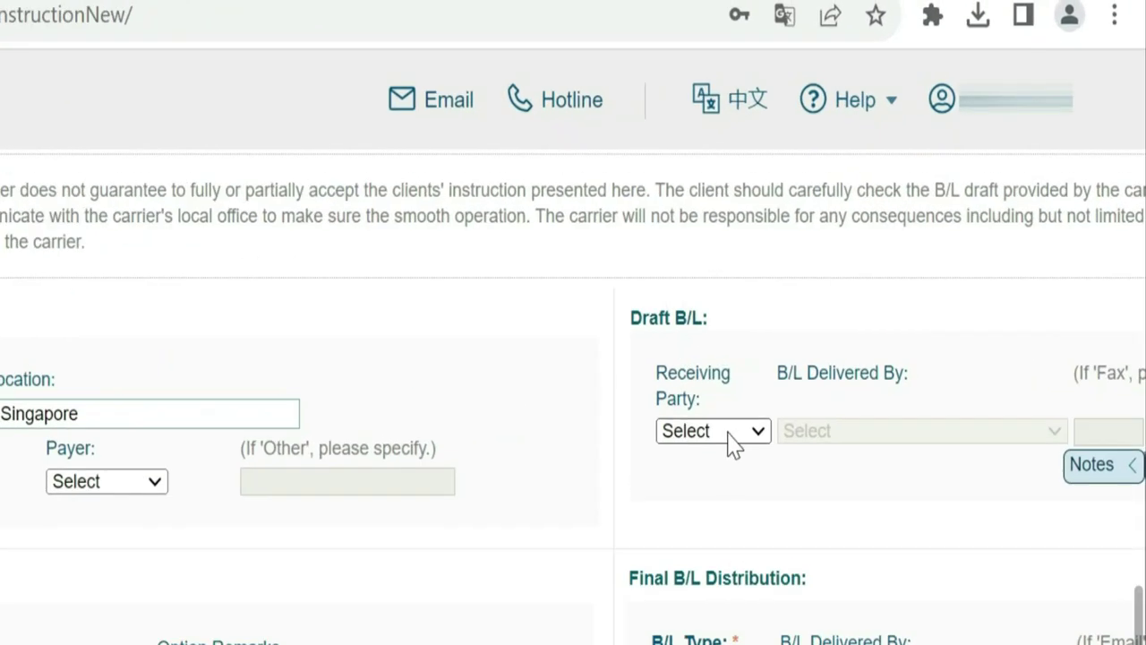
# Set the Draft B/L receiving party to Forwarder, delivered by Email, and enter the recipient's e-mail address.
pyautogui.click(886, 285)
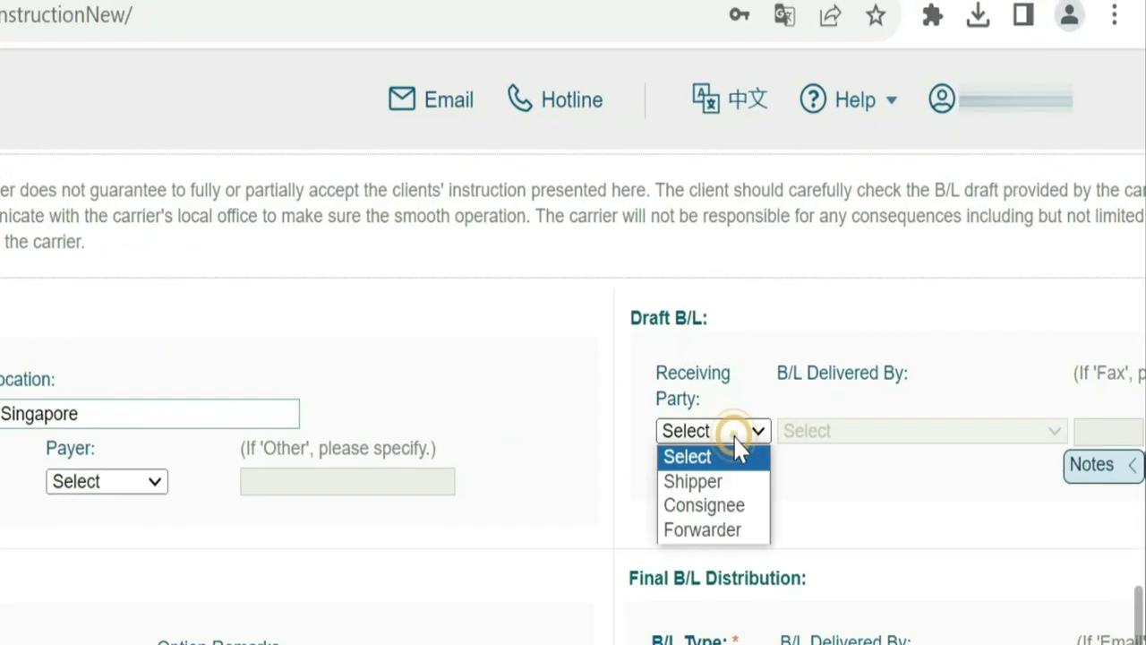
pyautogui.click(717, 530)
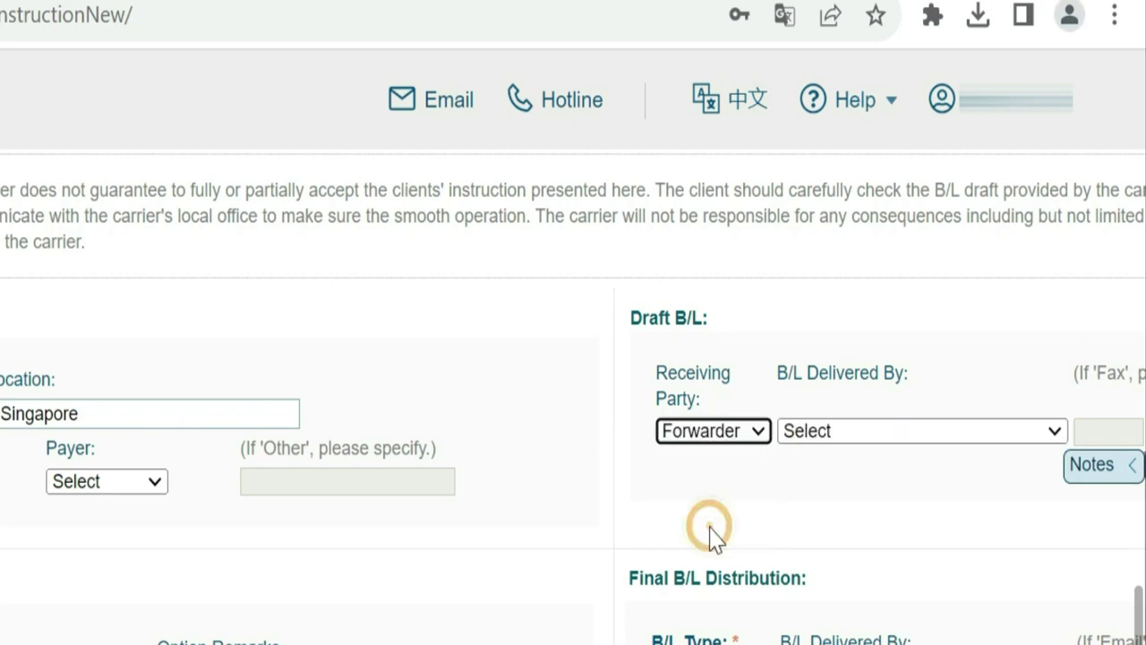
pyautogui.click(913, 430)
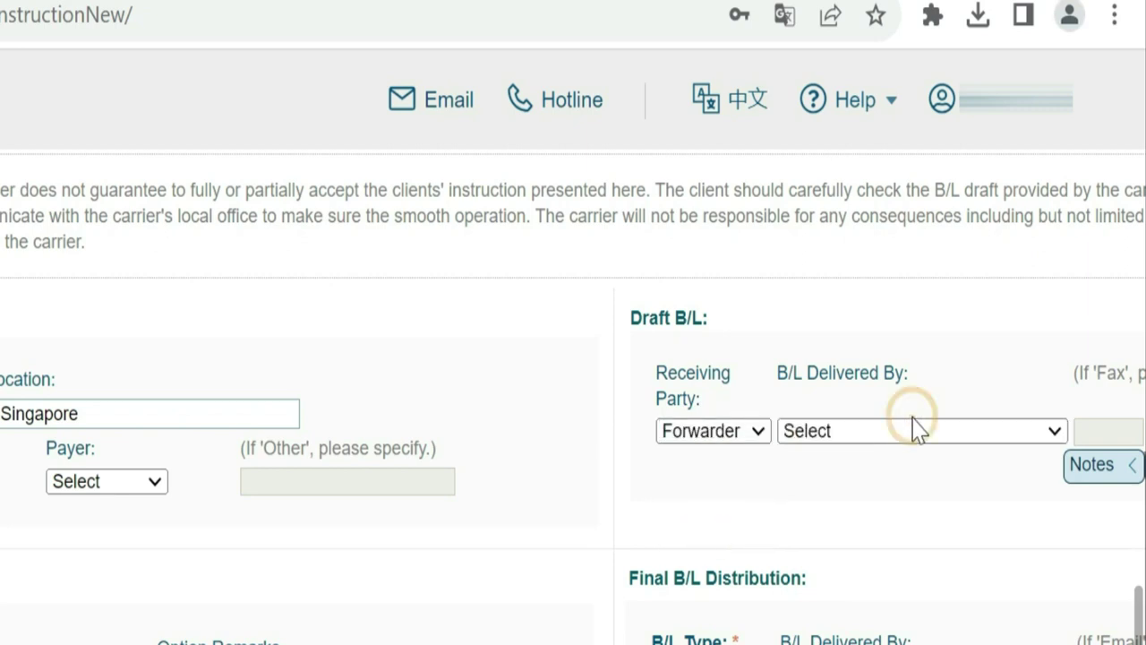
pyautogui.click(905, 464)
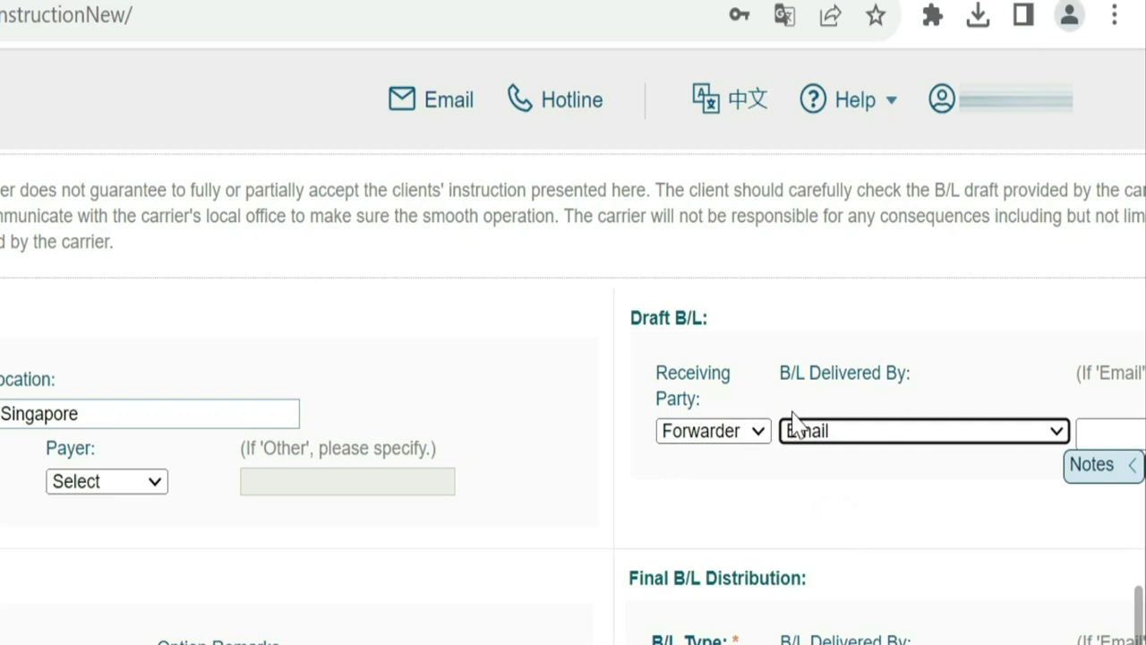
pyautogui.click(746, 442)
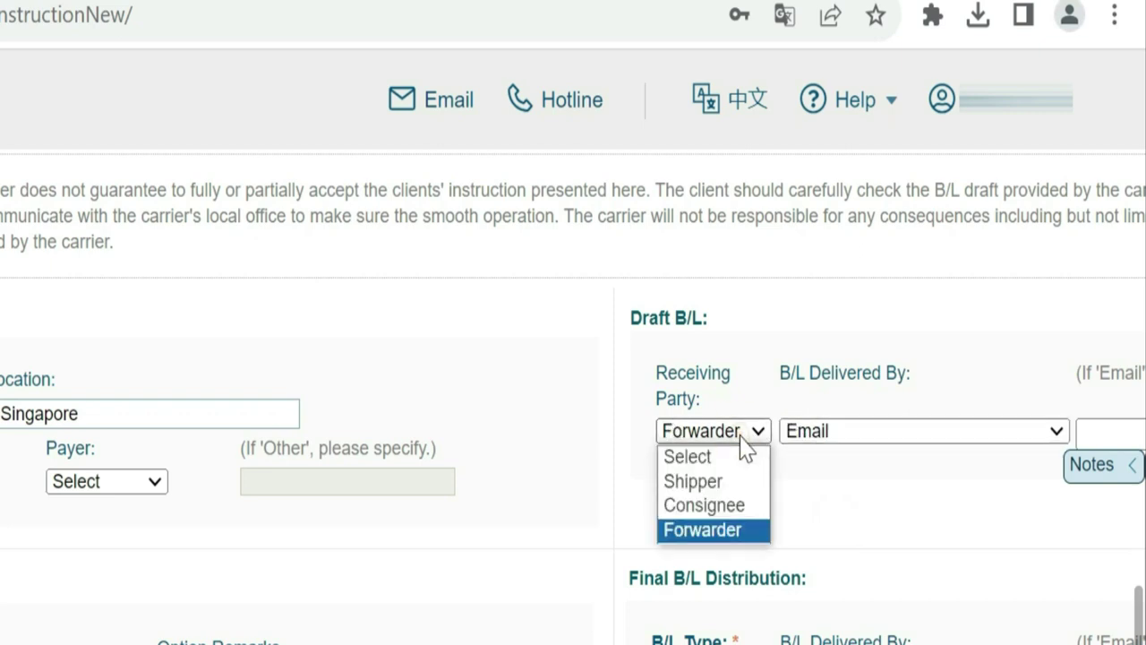
pyautogui.click(742, 438)
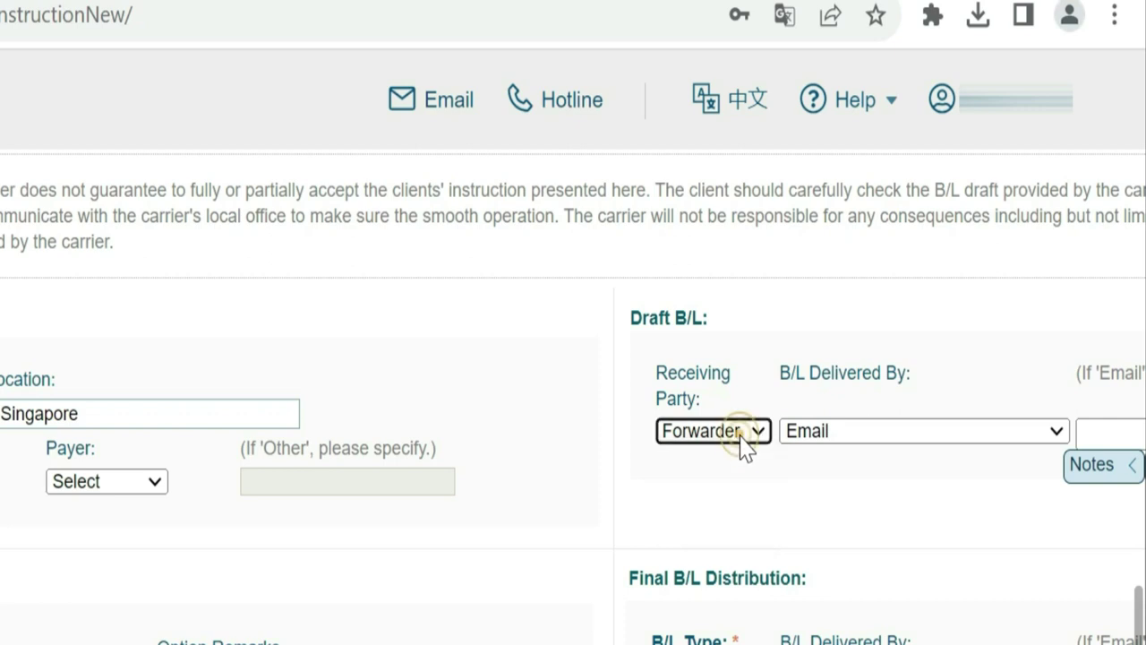
pyautogui.click(1104, 431)
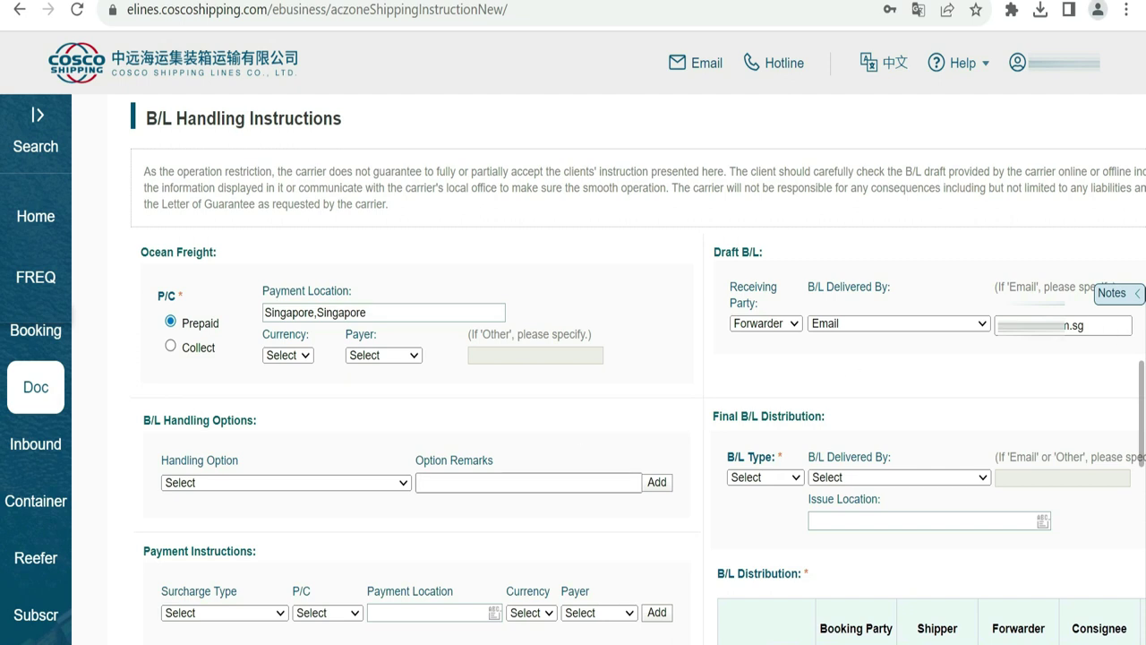
# Add the B/L handling options "Show destination agent in BL" and "Show Cargo Weight_Volume By Container in BL".
pyautogui.click(280, 484)
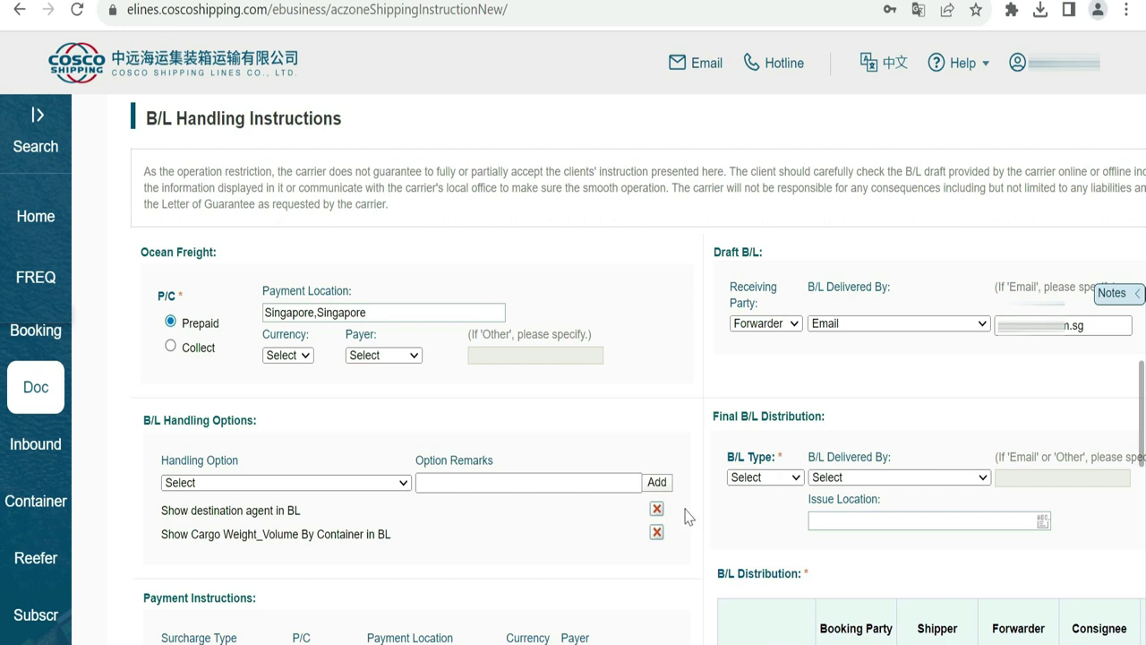
# Set the final B/L type to Sea Waybill, delivered by Email, and fill in the recipient's e-mail address.
pyautogui.click(776, 486)
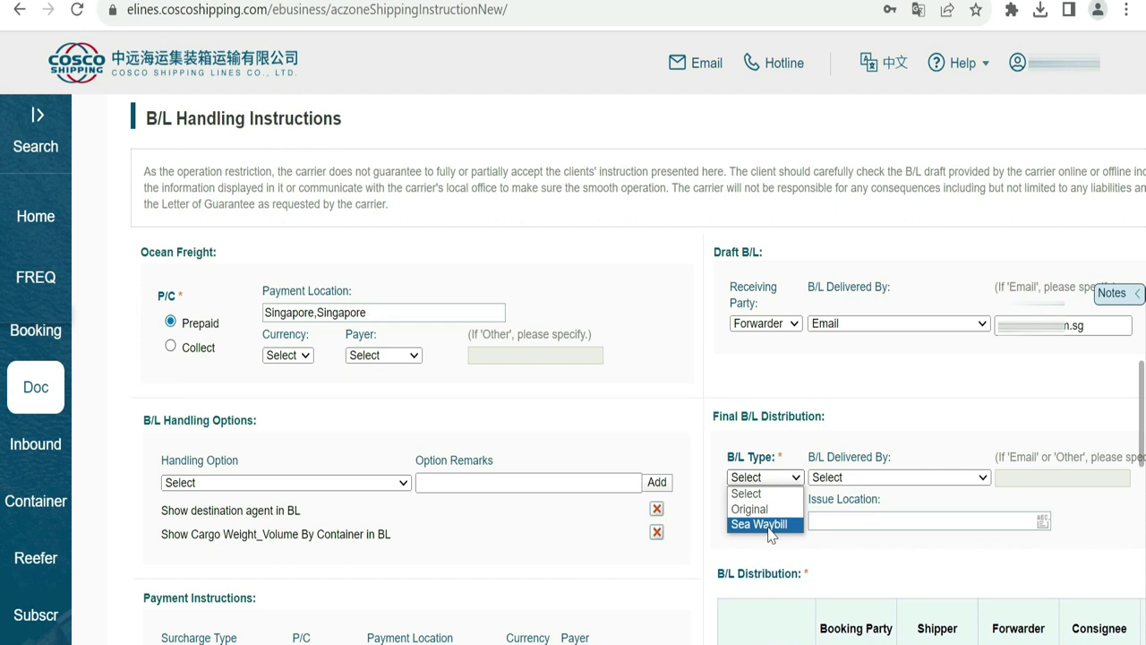
pyautogui.click(768, 525)
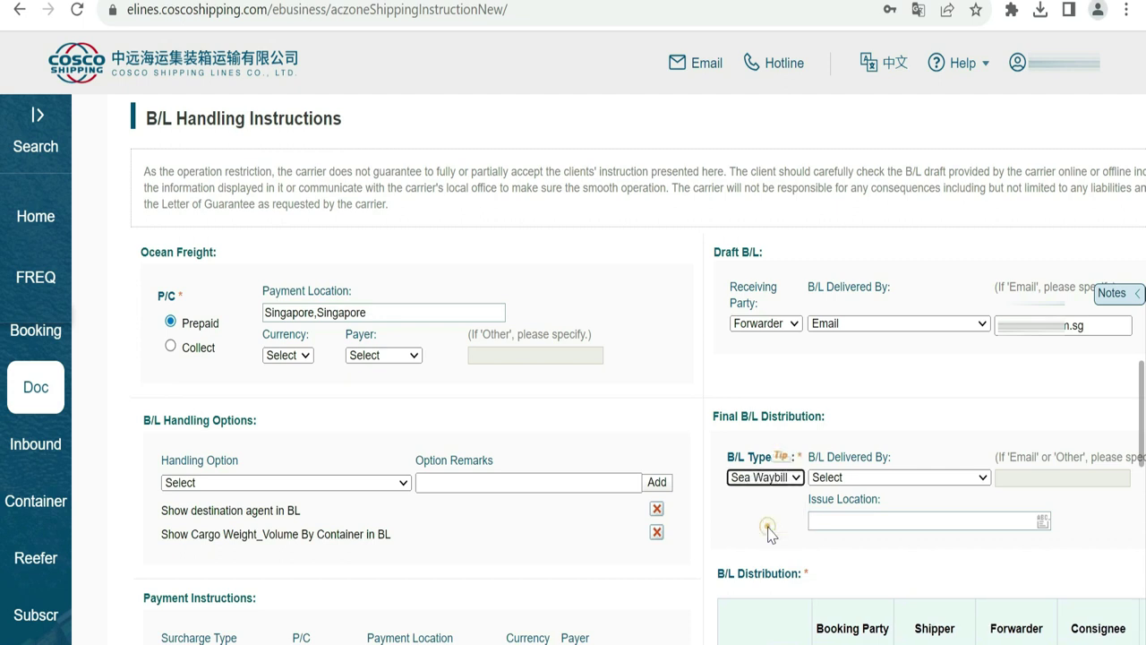
pyautogui.click(897, 479)
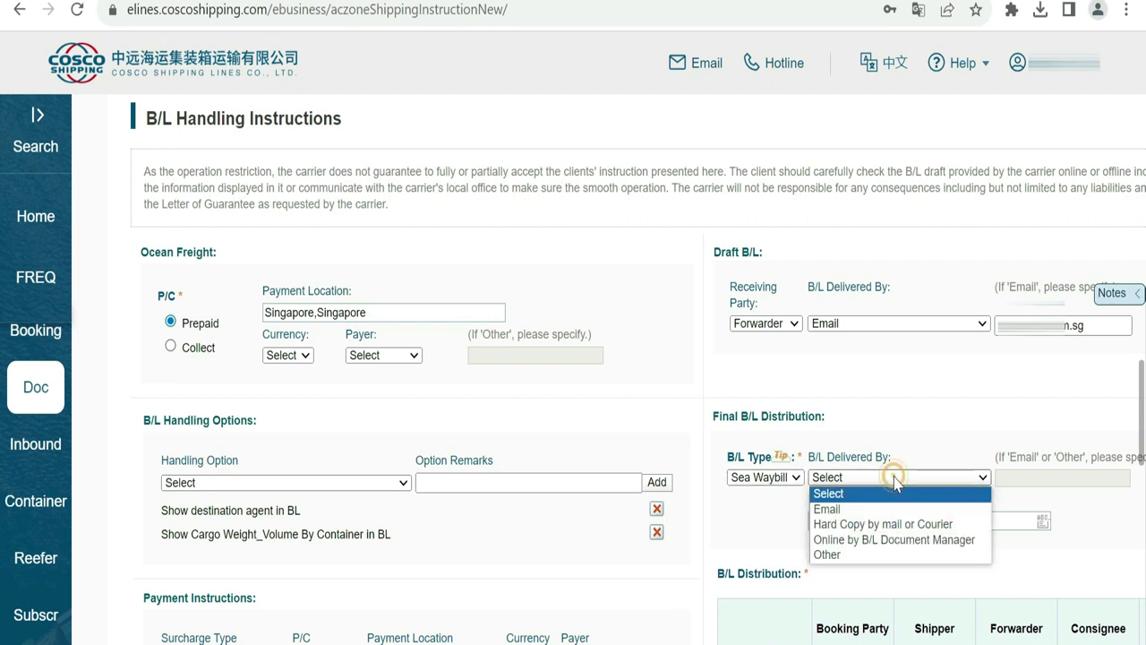
pyautogui.click(861, 509)
pyautogui.click(1024, 481)
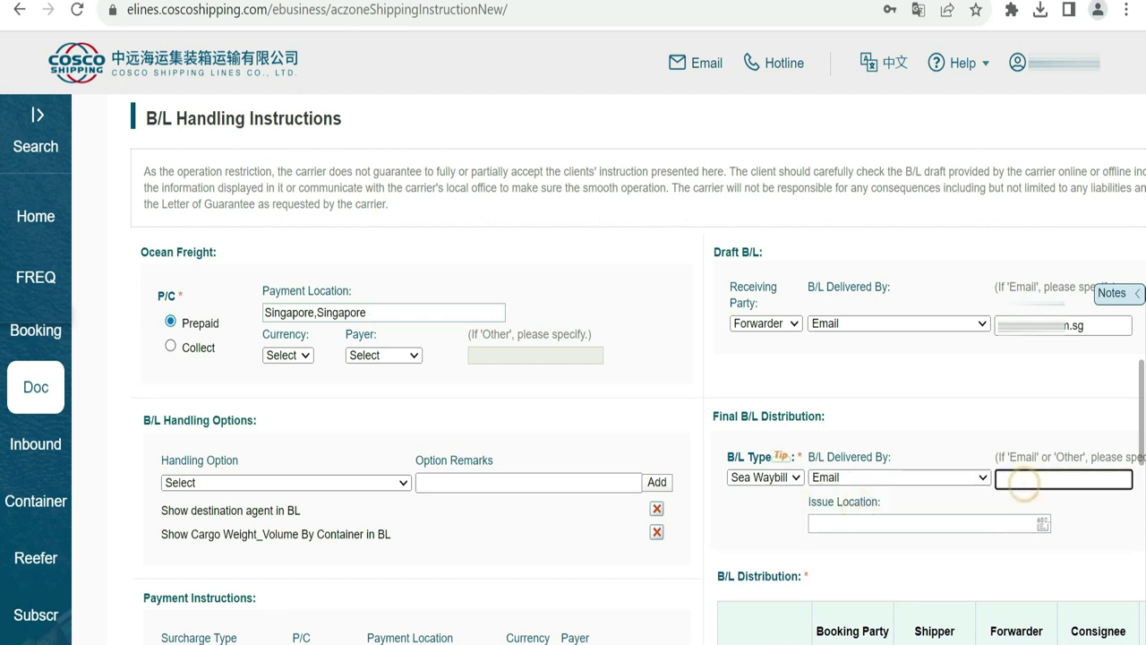
pyautogui.hotkey('ctrl', 'v')
pyautogui.click(1118, 524)
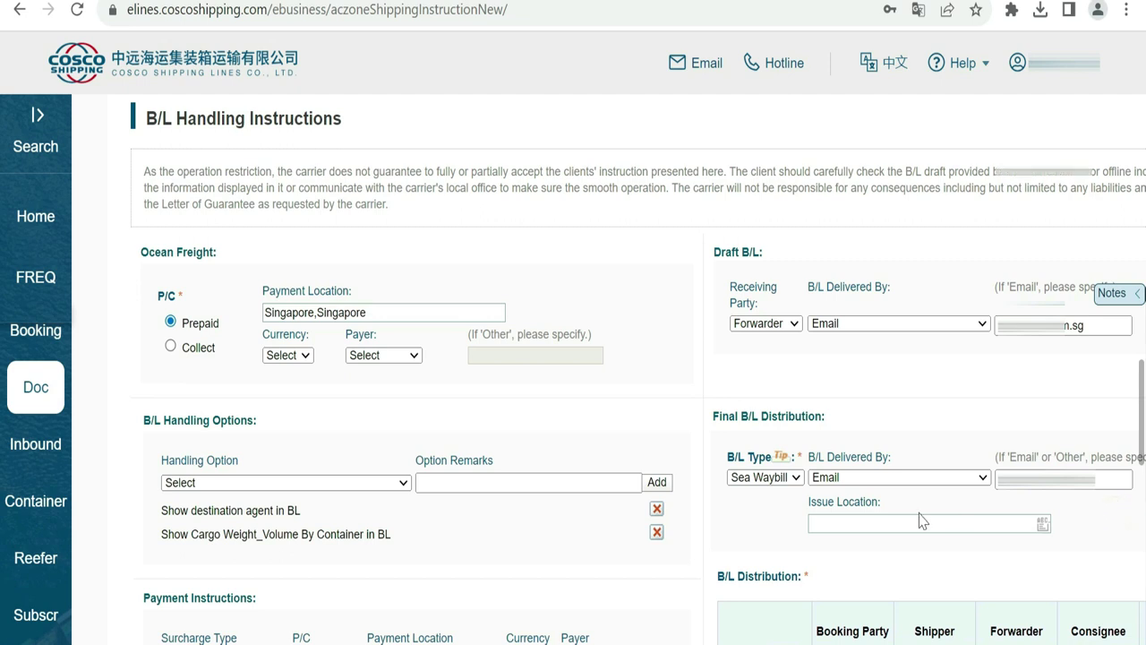
# In the payment instructions, choose Origin Surcharge with PREPAID terms and set the payment location to Singapore,Singapore.
pyautogui.scroll(-4, 923, 521)
pyautogui.click(270, 321)
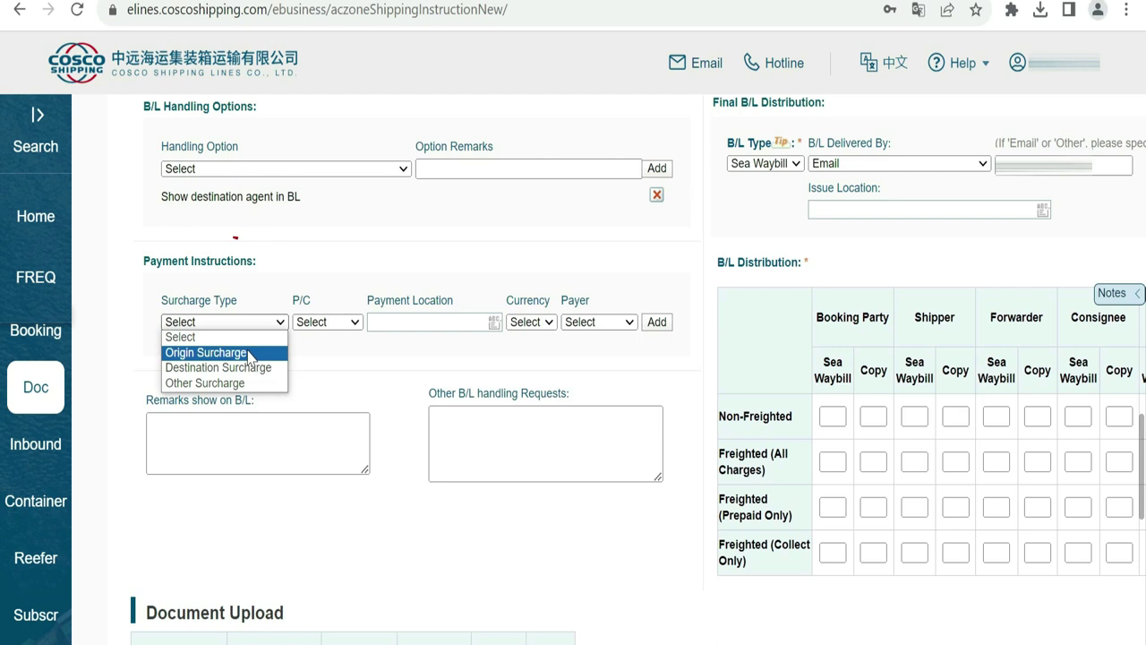
pyautogui.click(252, 353)
pyautogui.click(318, 324)
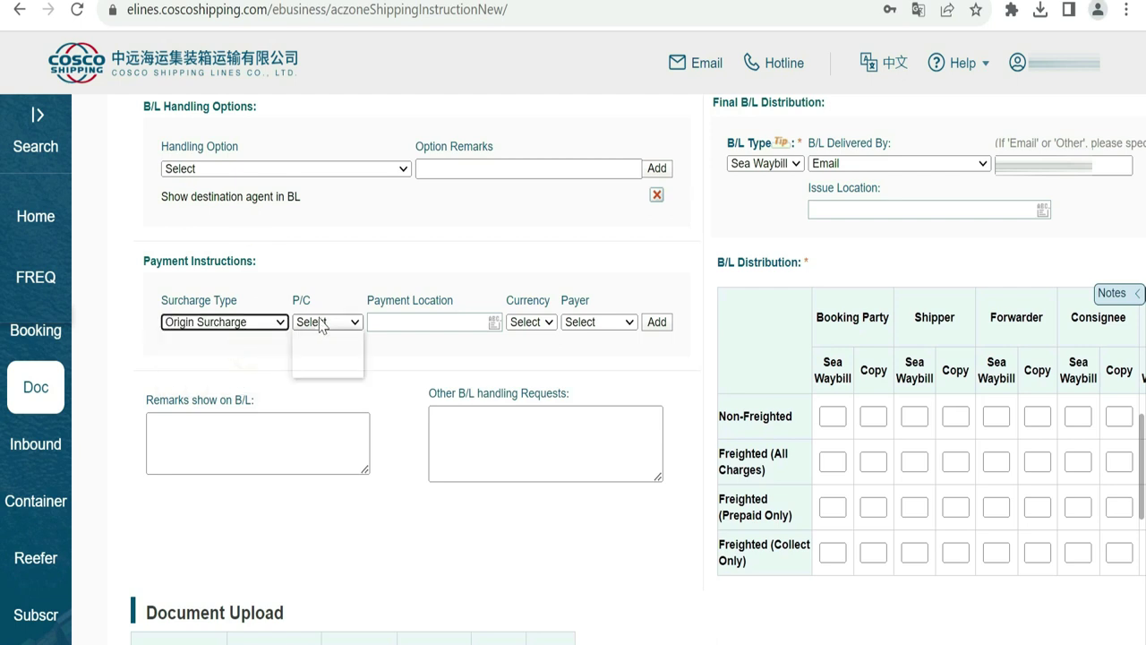
pyautogui.click(314, 358)
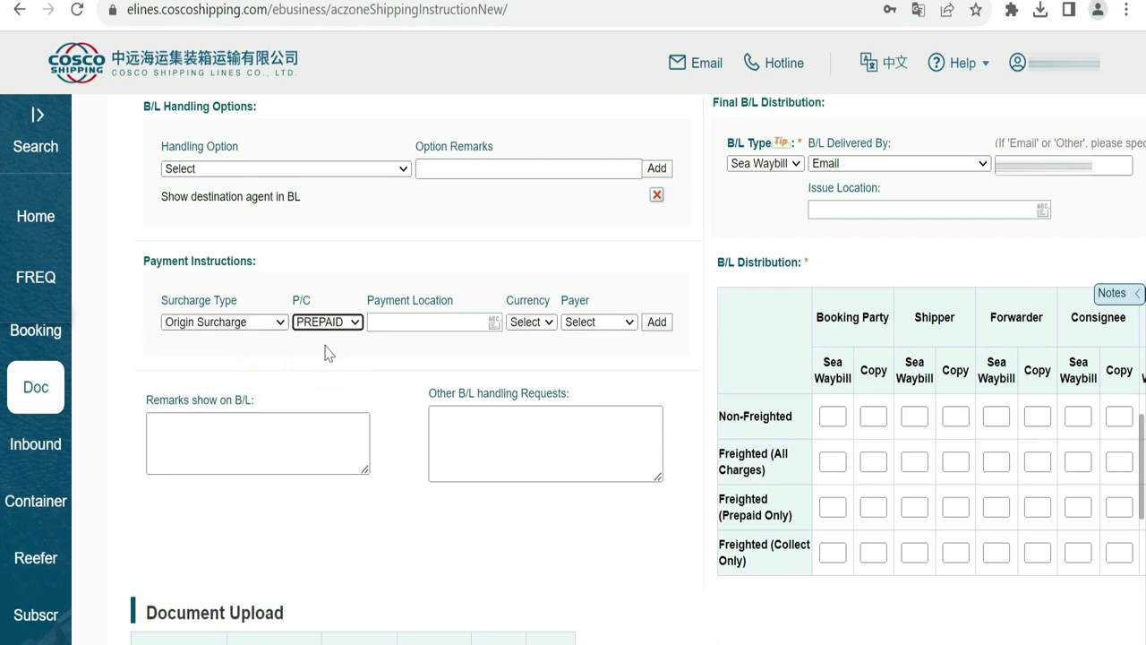
pyautogui.click(451, 322)
pyautogui.write('sing')
pyautogui.click(436, 346)
# Set the origin surcharge's currency to SGD and its payer to Forwarder, and add the entry to the payment instructions.
pyautogui.click(544, 322)
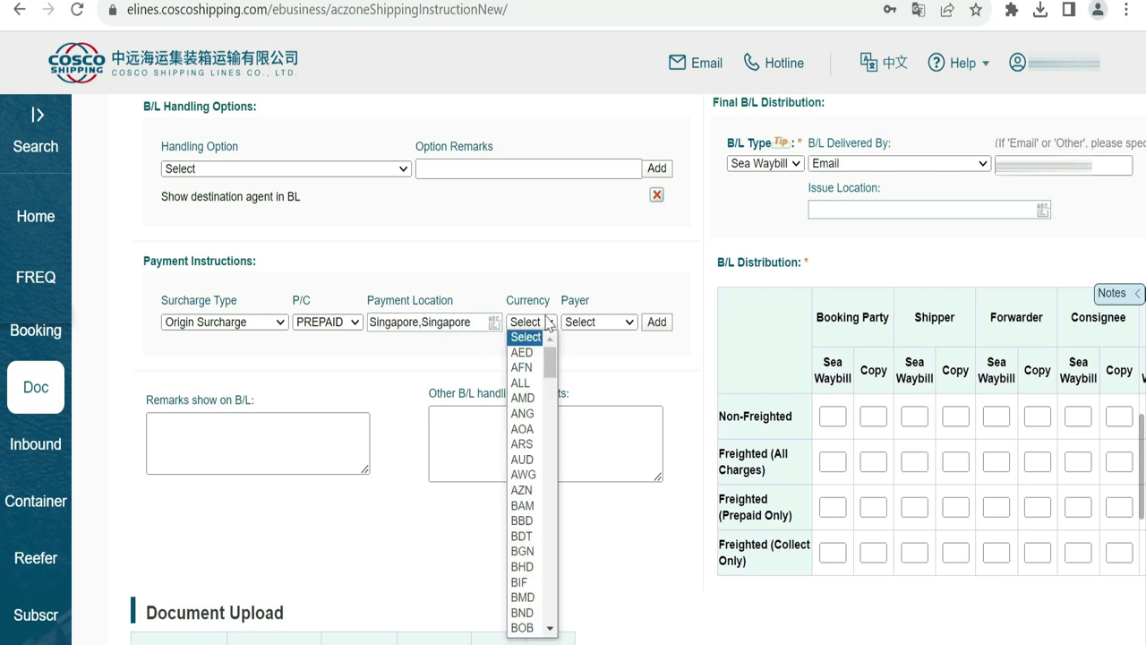
pyautogui.write('sg')
pyautogui.press('Return')
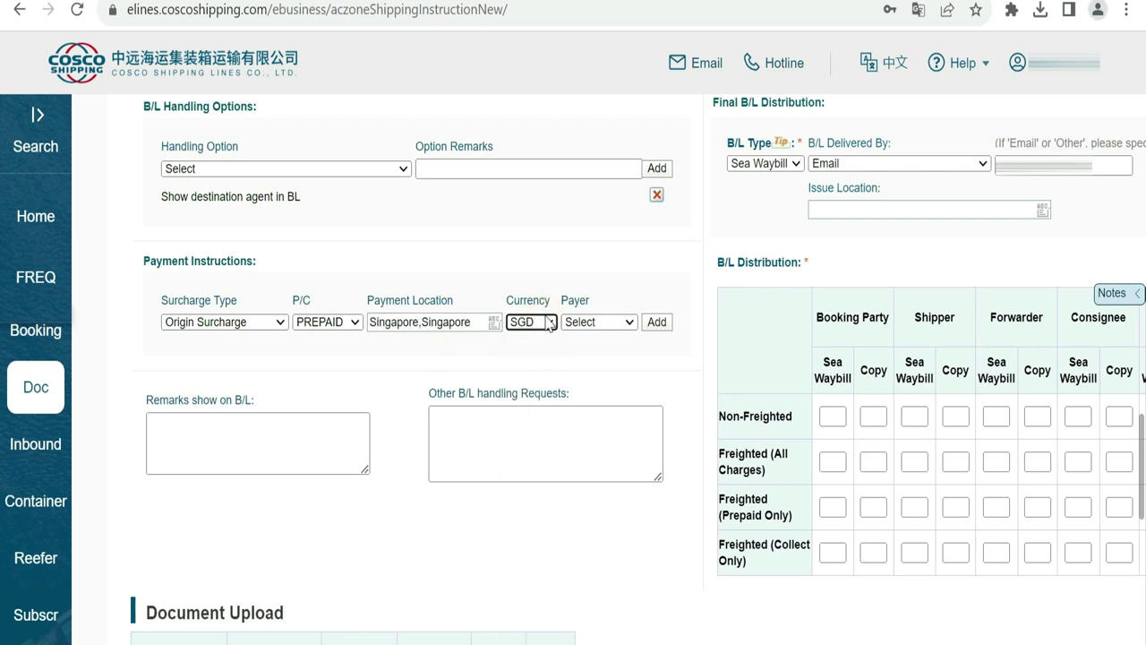
pyautogui.click(609, 323)
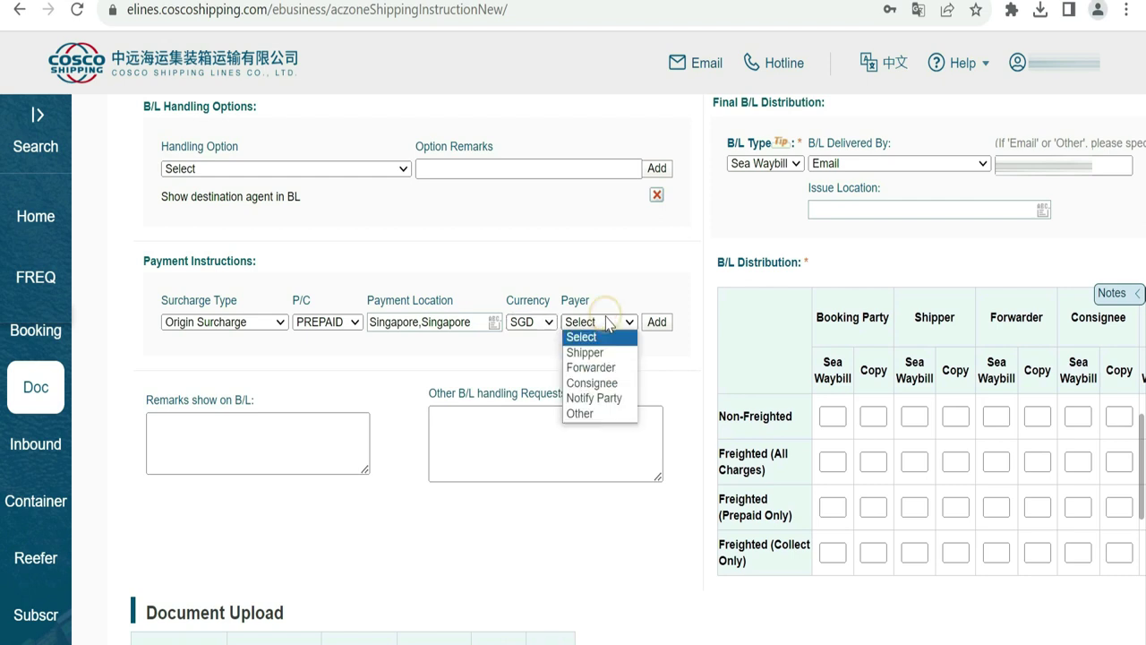
pyautogui.write('f')
pyautogui.press('Return')
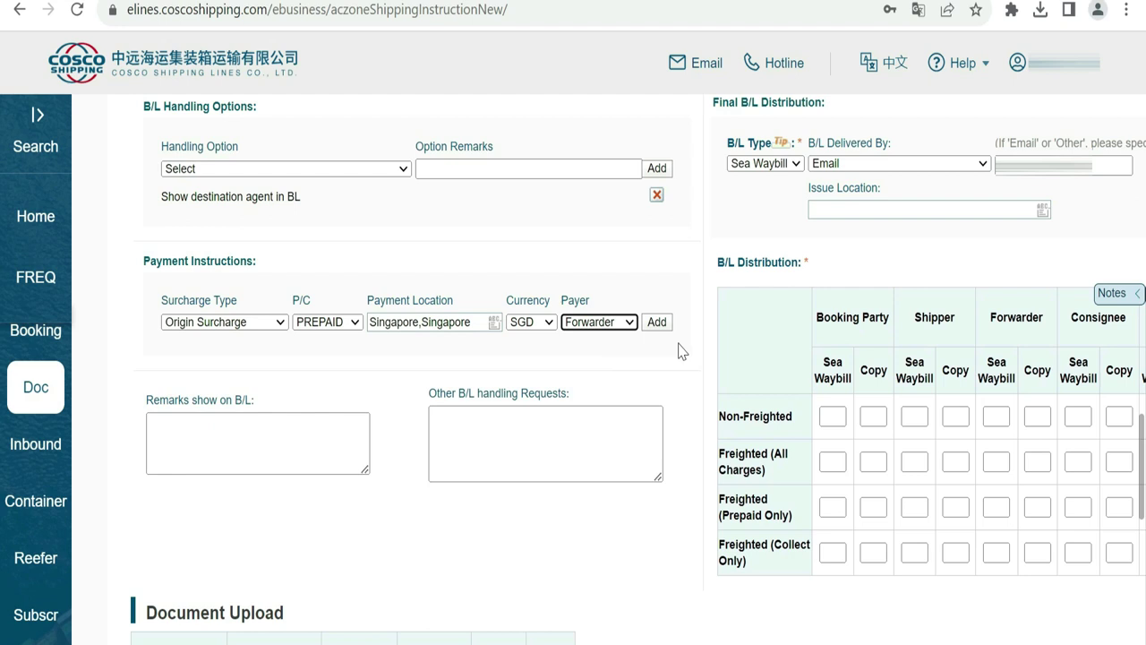
pyautogui.click(655, 323)
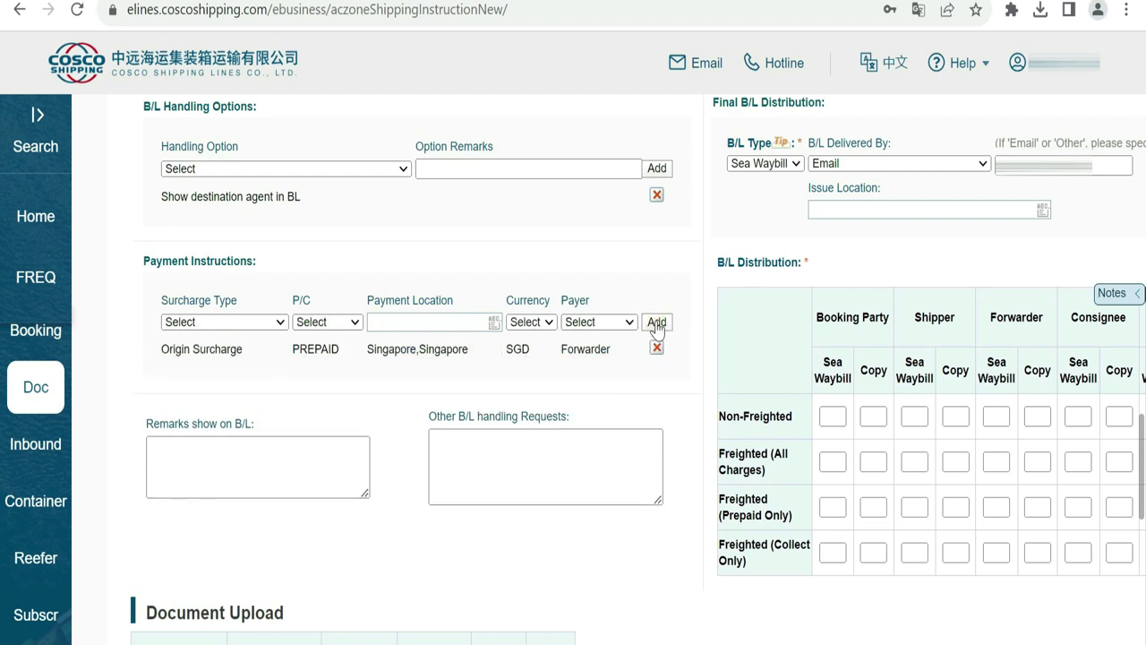
# Add a second payment instruction for Destination Surcharge with COLLECT terms.
pyautogui.click(244, 324)
pyautogui.click(228, 367)
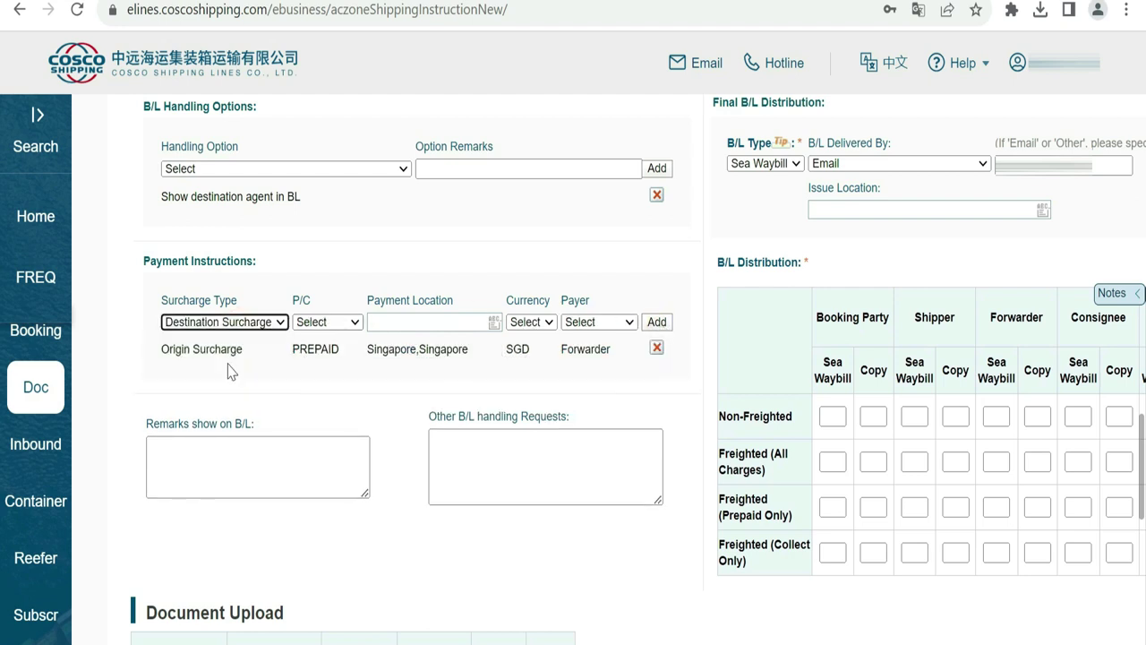
pyautogui.click(327, 324)
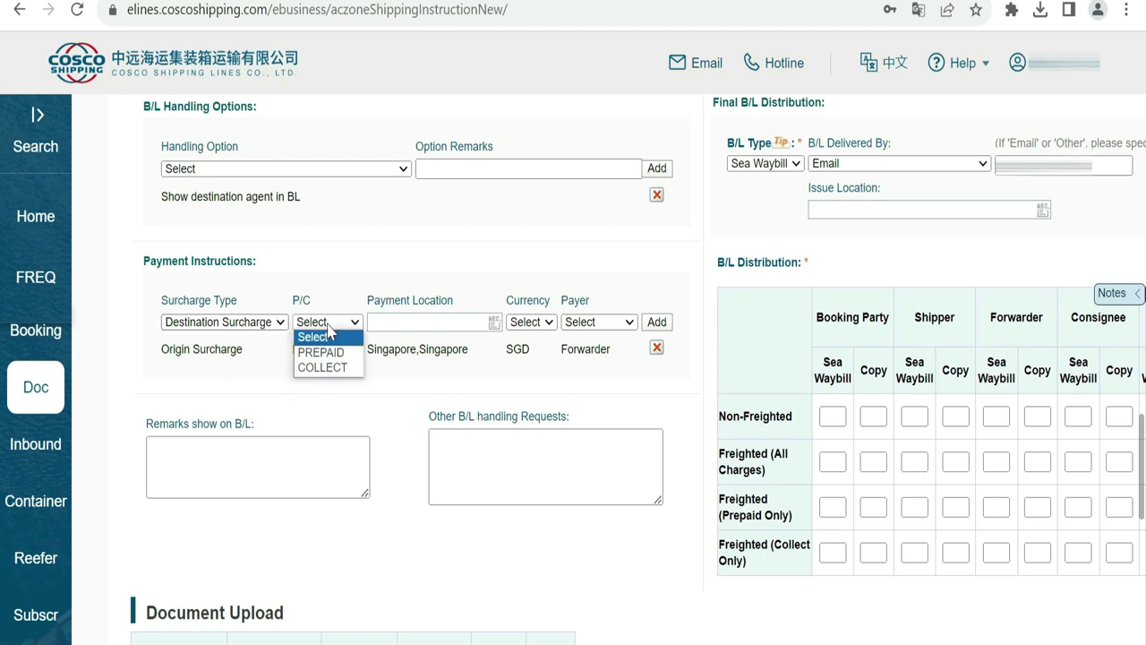
pyautogui.click(324, 367)
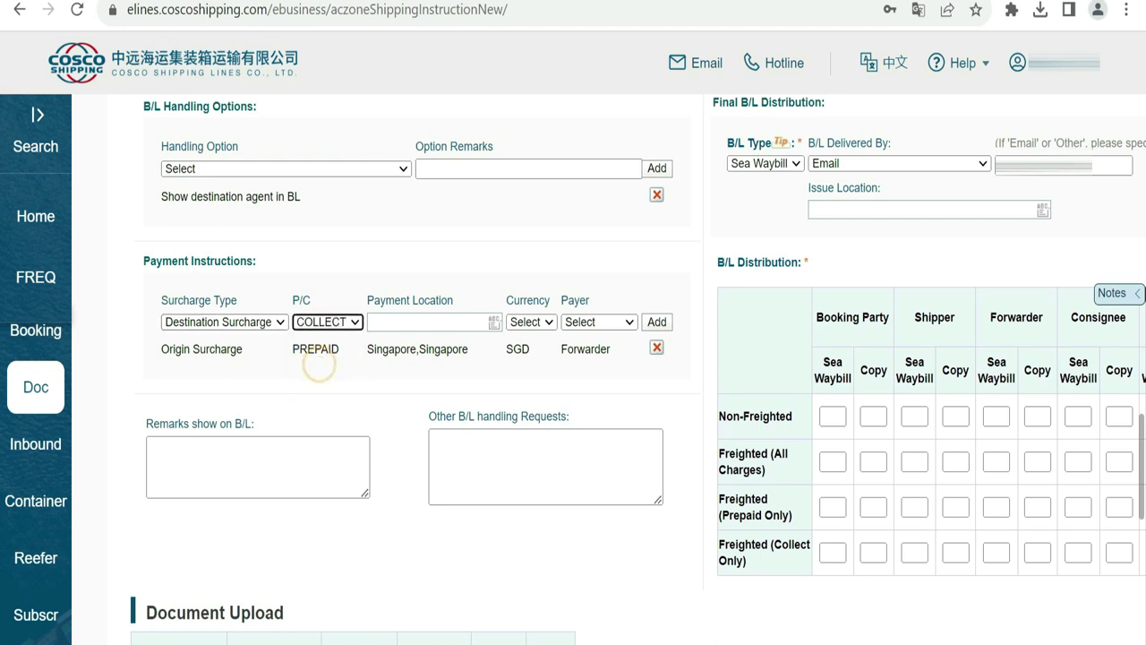
pyautogui.click(660, 324)
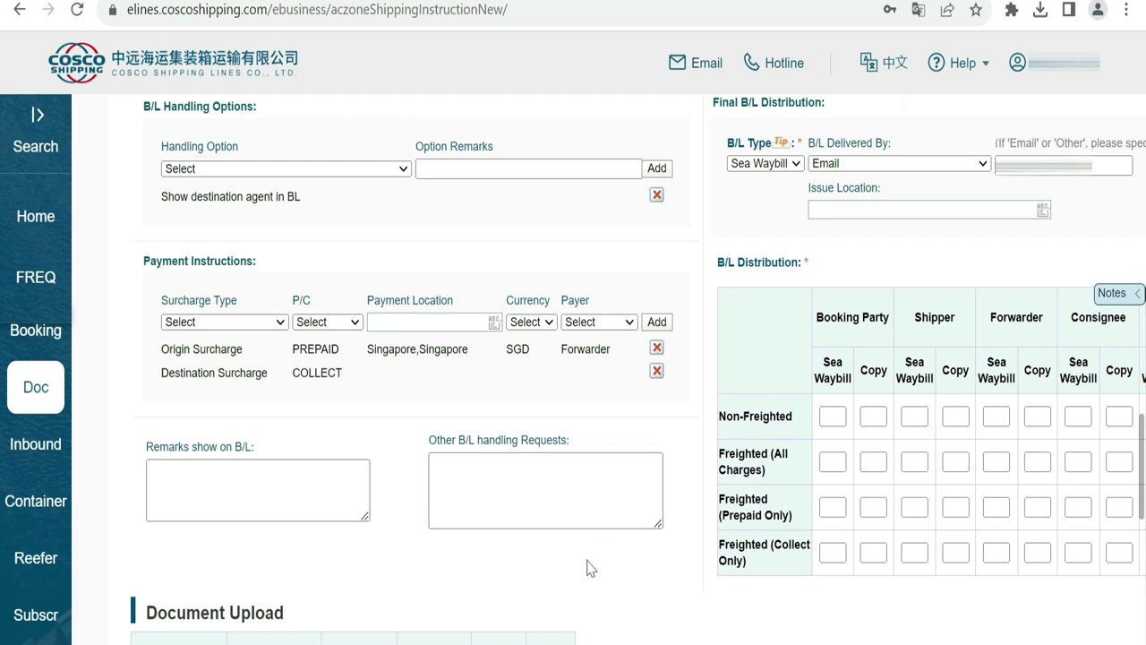
# In the B/L distribution, assign 1 non-freighted Sea Waybill and 1 non-freighted copy to the Booking Party.
pyautogui.hotkey('ctrl', '-')
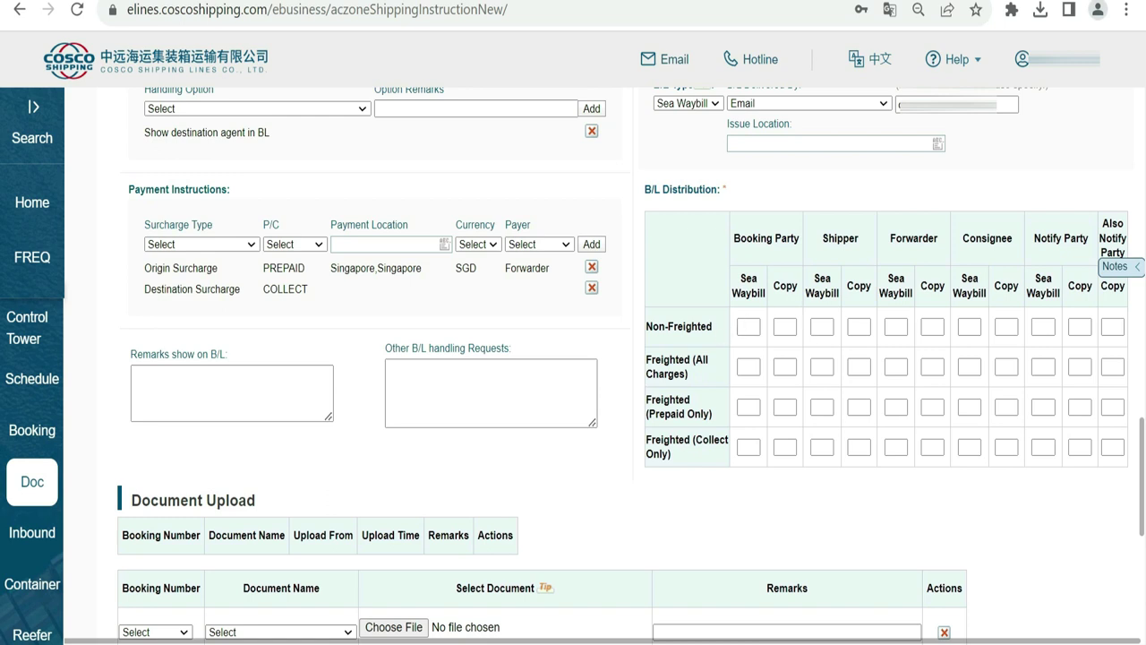
pyautogui.click(748, 326)
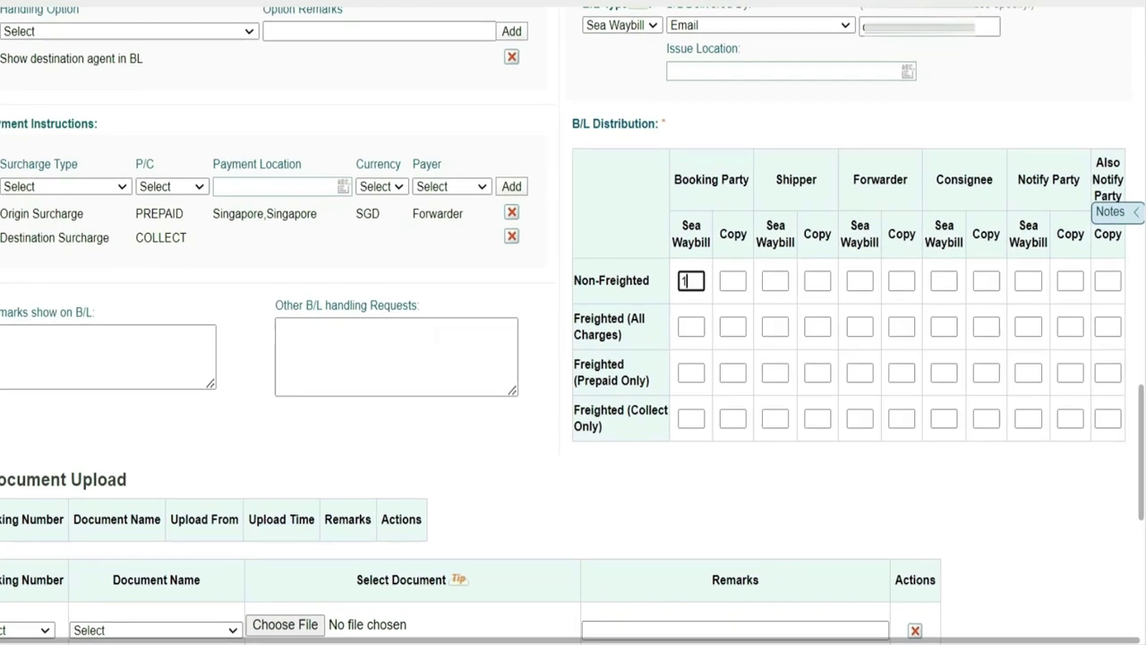
pyautogui.write('1')
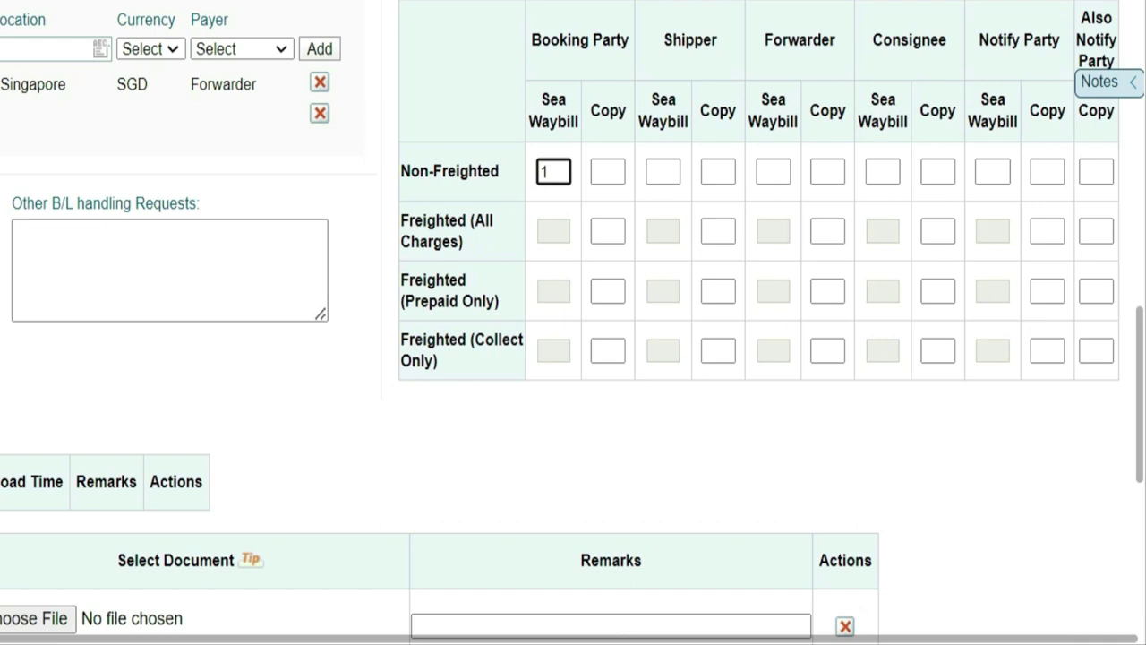
pyautogui.click(608, 171)
pyautogui.write('1')
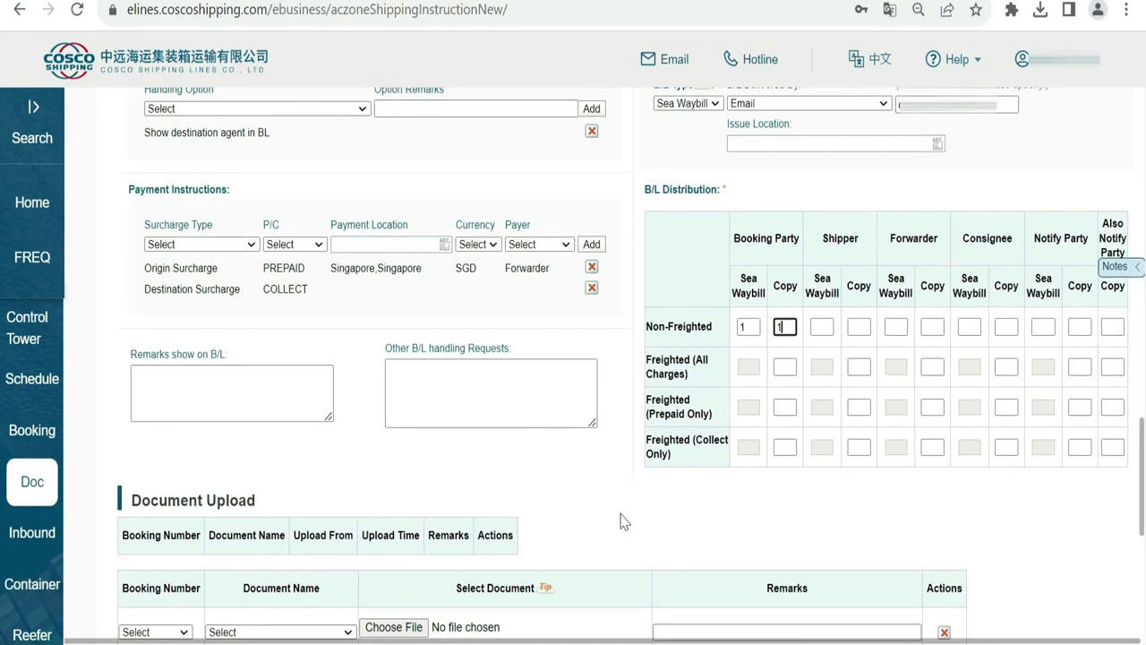
pyautogui.scroll(-3, 203, 273)
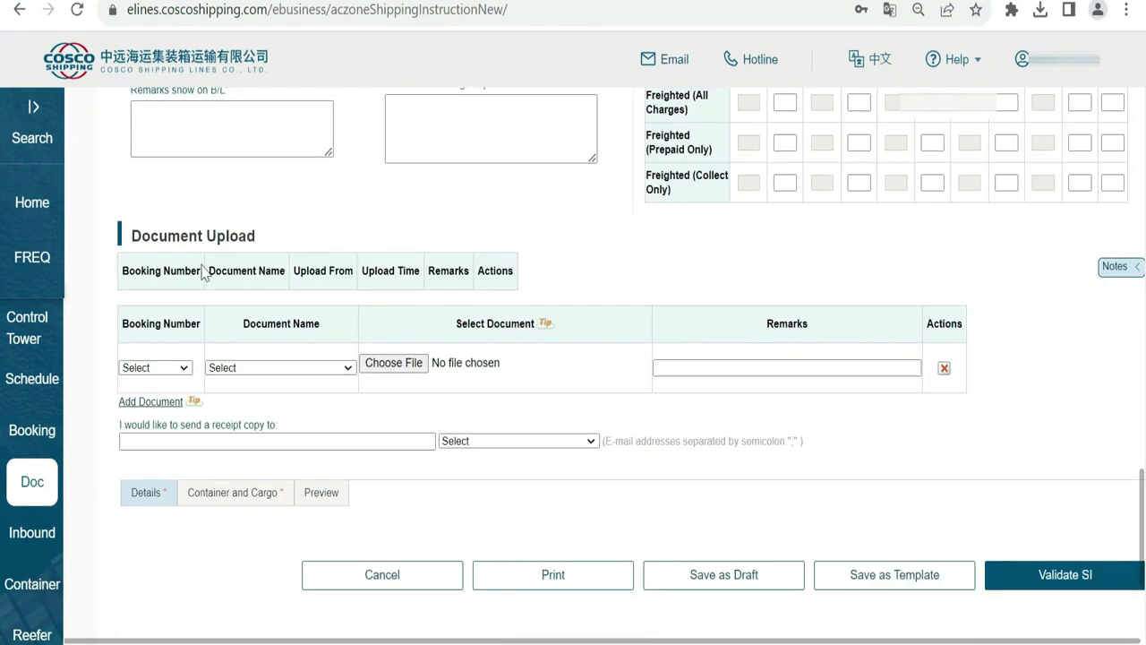
pyautogui.click(182, 363)
pyautogui.click(161, 384)
pyautogui.click(235, 369)
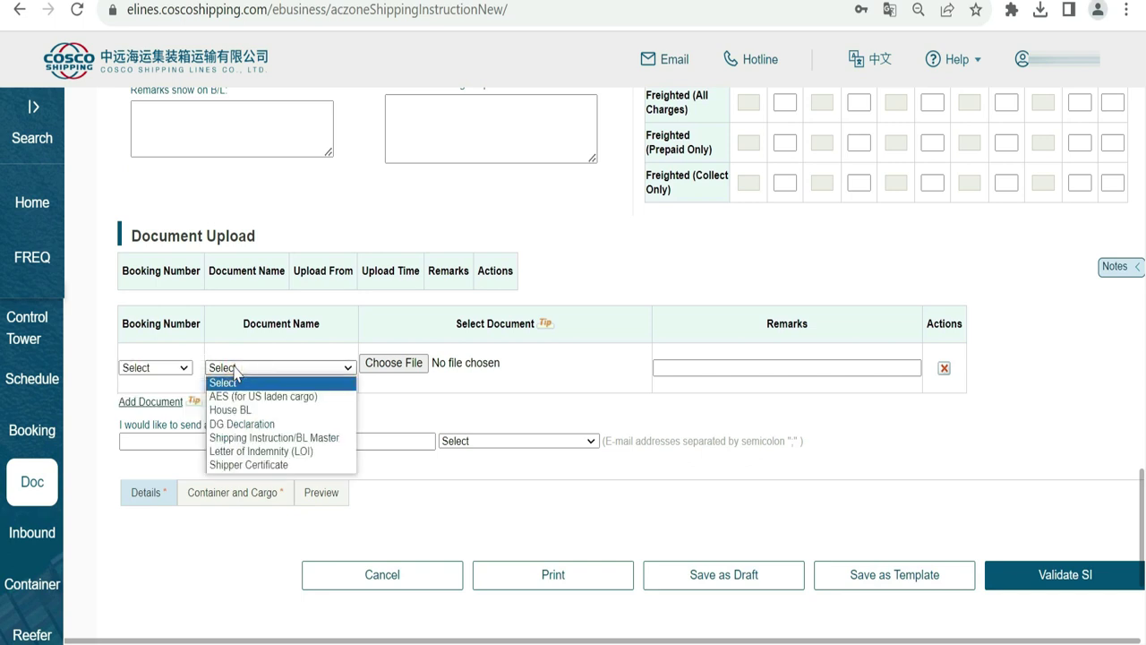
pyautogui.click(236, 369)
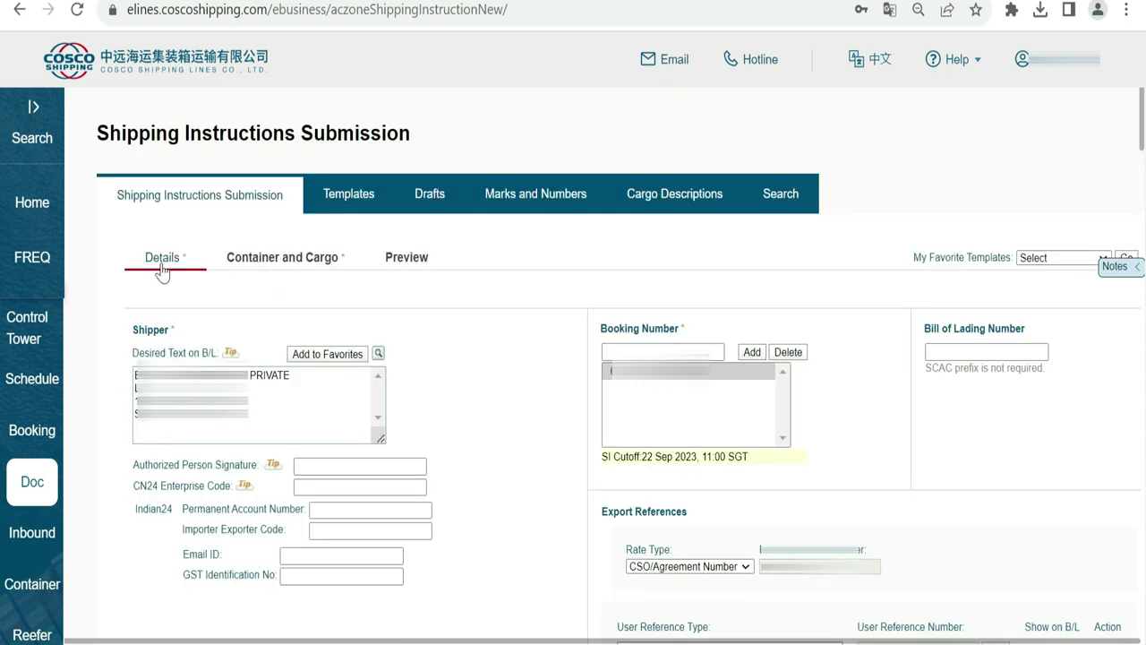
# In the container and cargo section, enter the summary cargo description: 1x40 GP STC, TRANSMITTER AND ACCESSORIES, and the shipping release number.
pyautogui.click(274, 261)
pyautogui.click(242, 408)
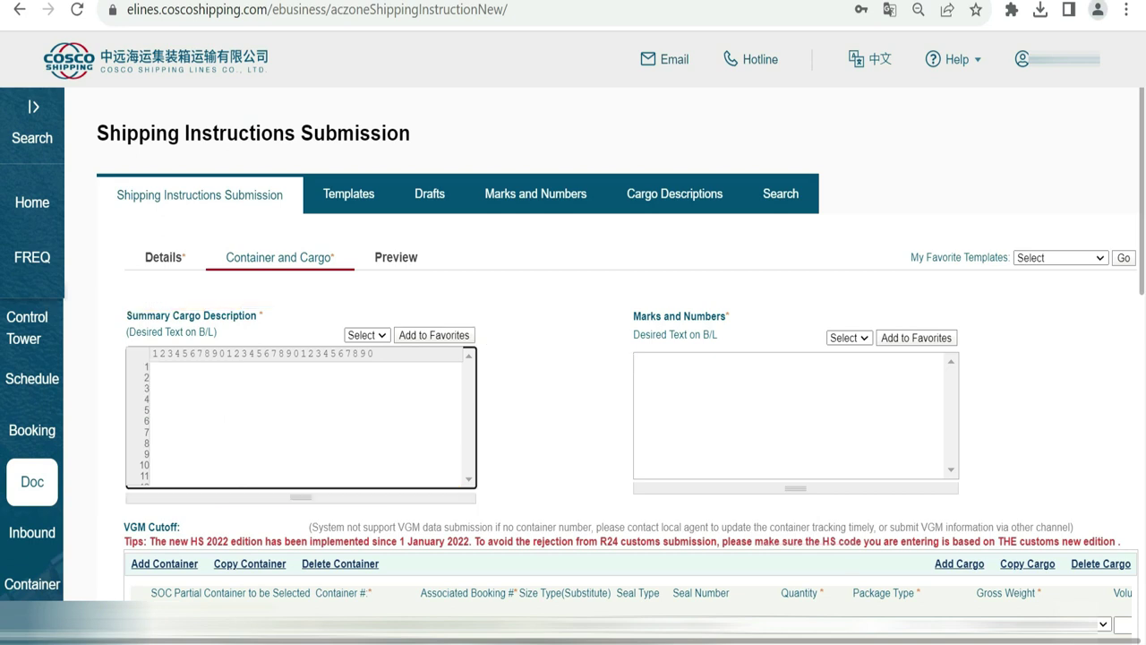
pyautogui.write('1x40 GP STC  TRANSMITTER AND ACCESSORIES SHIPPING RELEASE NUMBER : SRN-7-SP-0115- A-01-FLR001')
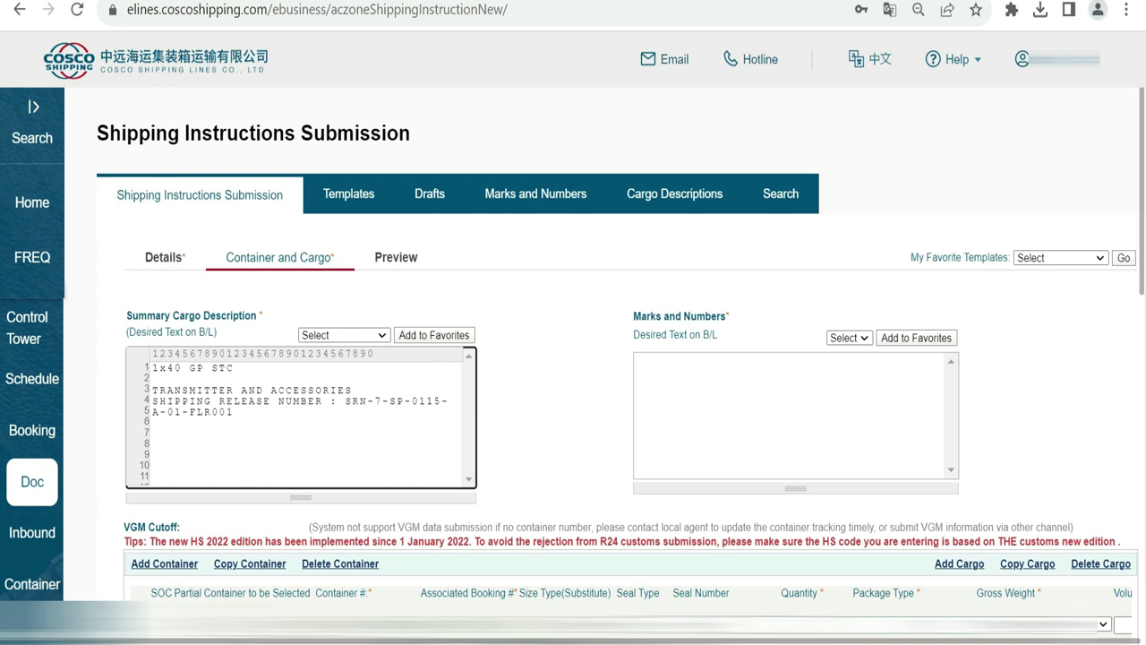
# Enter the marks and numbers: project name ZOR PACKAGE 2 & 3 KUWAIT and blank headings from CONSIGNEE to COUNTRY OF ORIGIN.
pyautogui.click(635, 432)
pyautogui.write('PROJECT NAME : ZOR PACKAGE 2 & 3 KUWAIT  CONSIGNEE :  DESTINATION :  PO NO :  PACKAGE NO :  NET WEIGHT :  GROSS WEIGHT :  DIMENSION :  COUNTRY OF ORIGIN :')
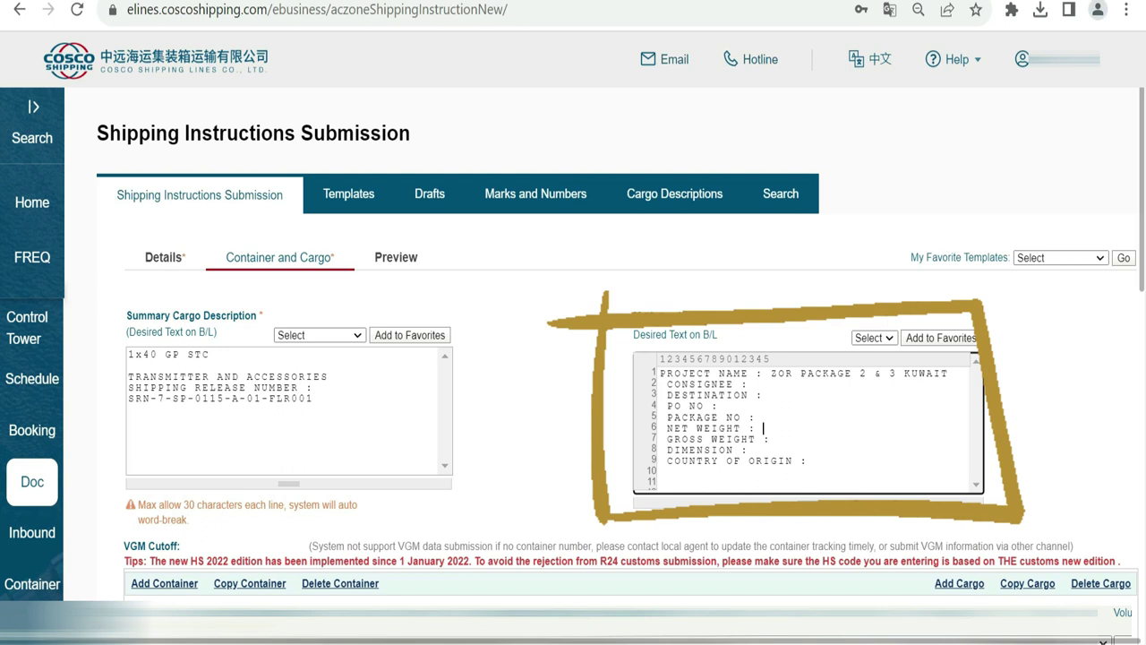
pyautogui.click(1039, 374)
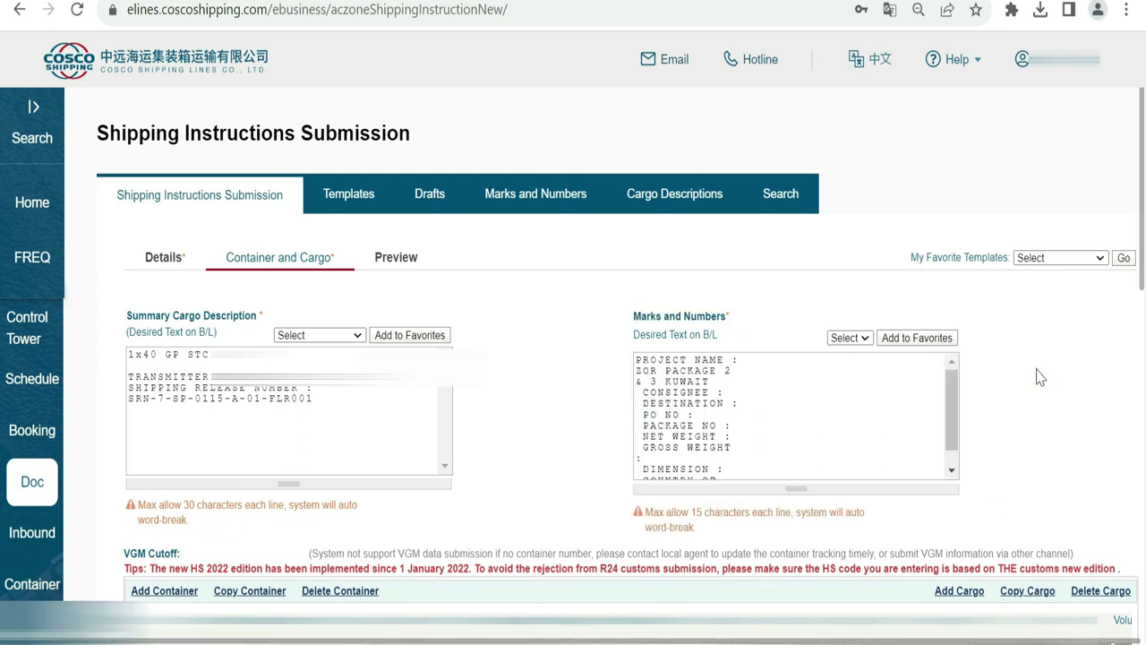
# In the 40GP container's cargo row, set the quantity to 10, the package type to Packages and the HS code to 902620.
pyautogui.scroll(-3, 1039, 374)
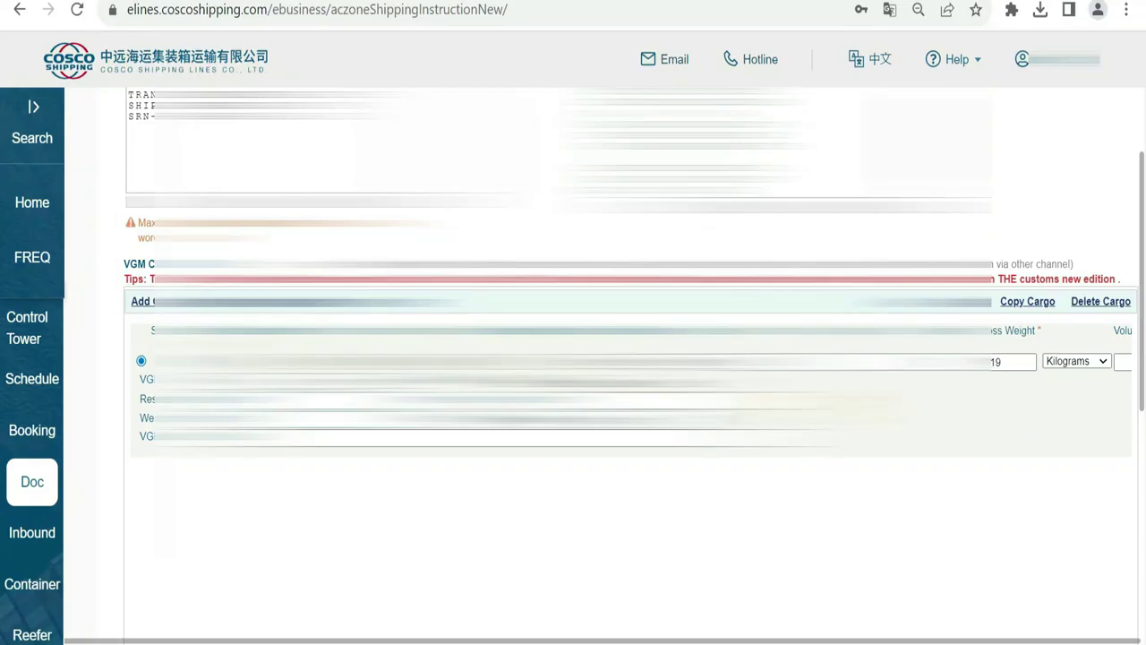
pyautogui.click(815, 361)
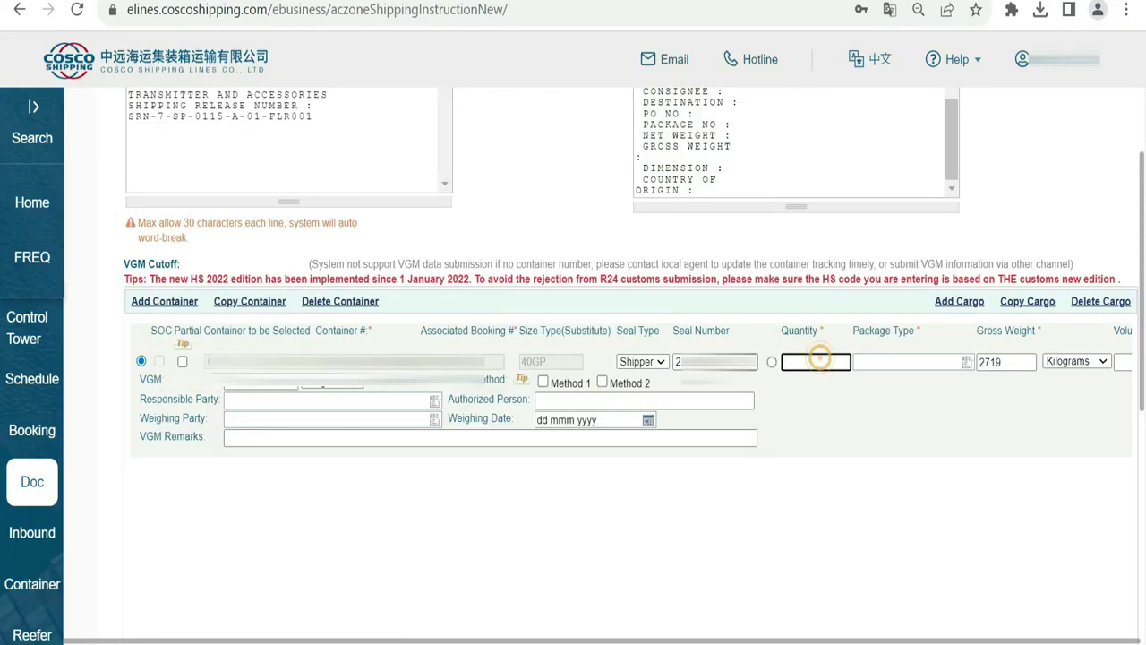
pyautogui.write('10')
pyautogui.press('Tab')
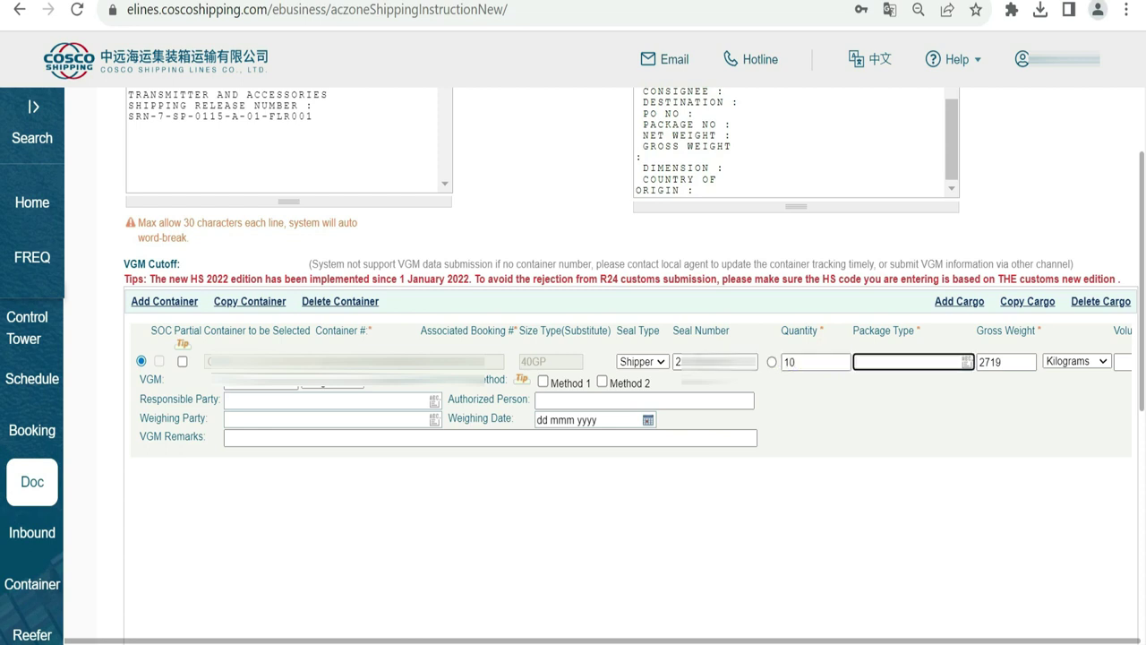
pyautogui.write('pac')
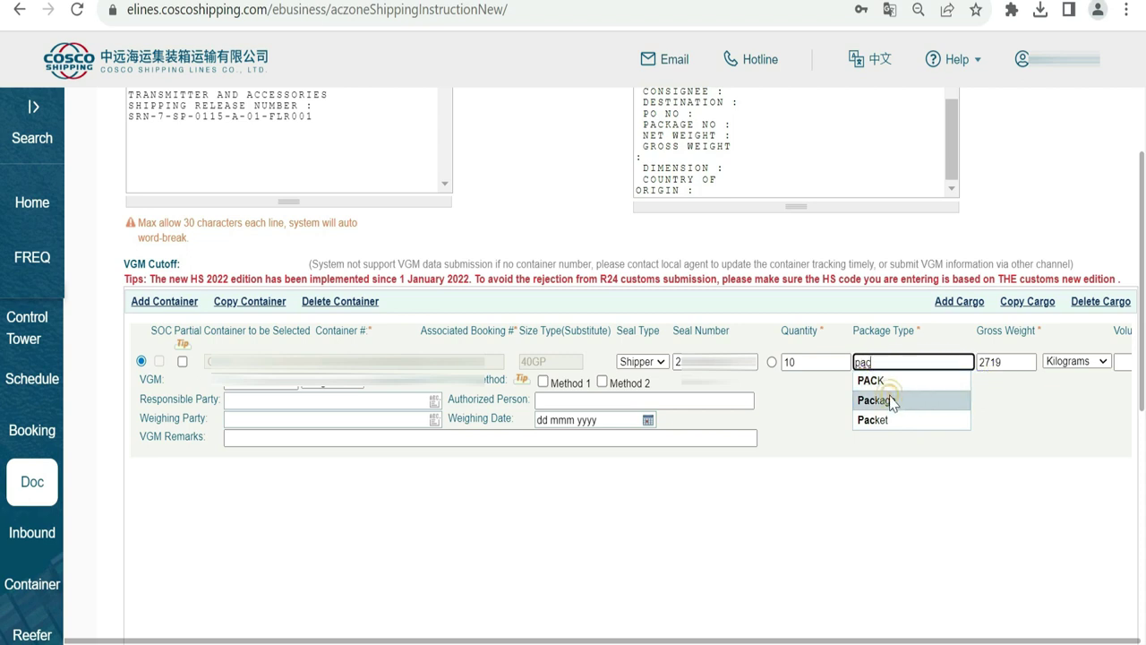
pyautogui.click(905, 399)
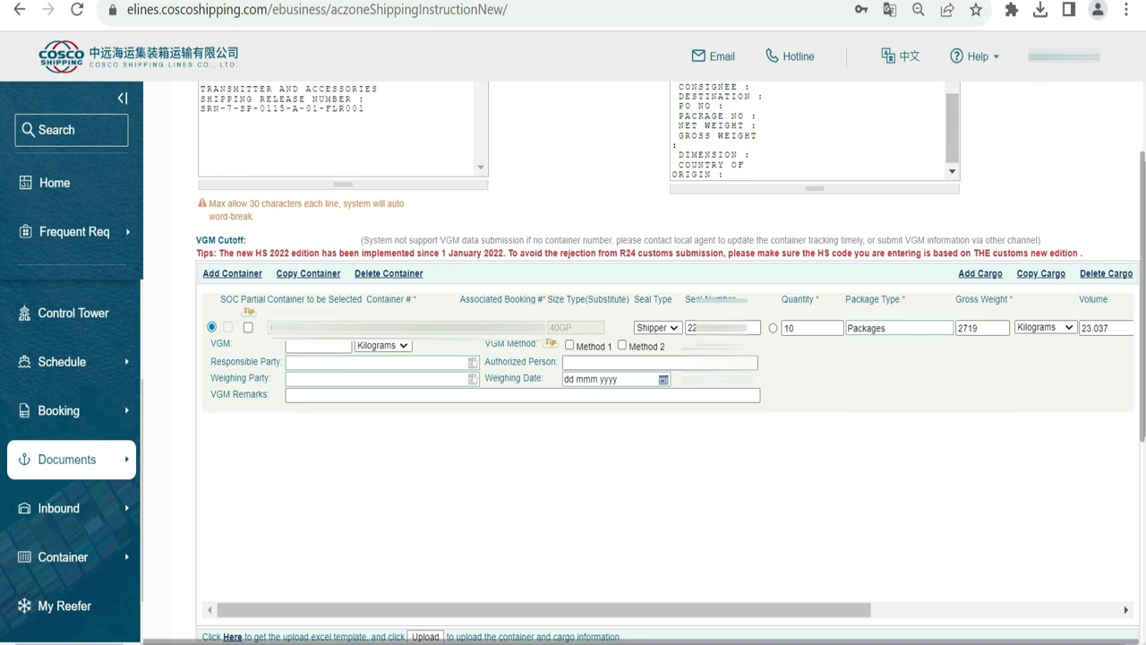
pyautogui.moveTo(618, 610); pyautogui.dragTo(858, 615)
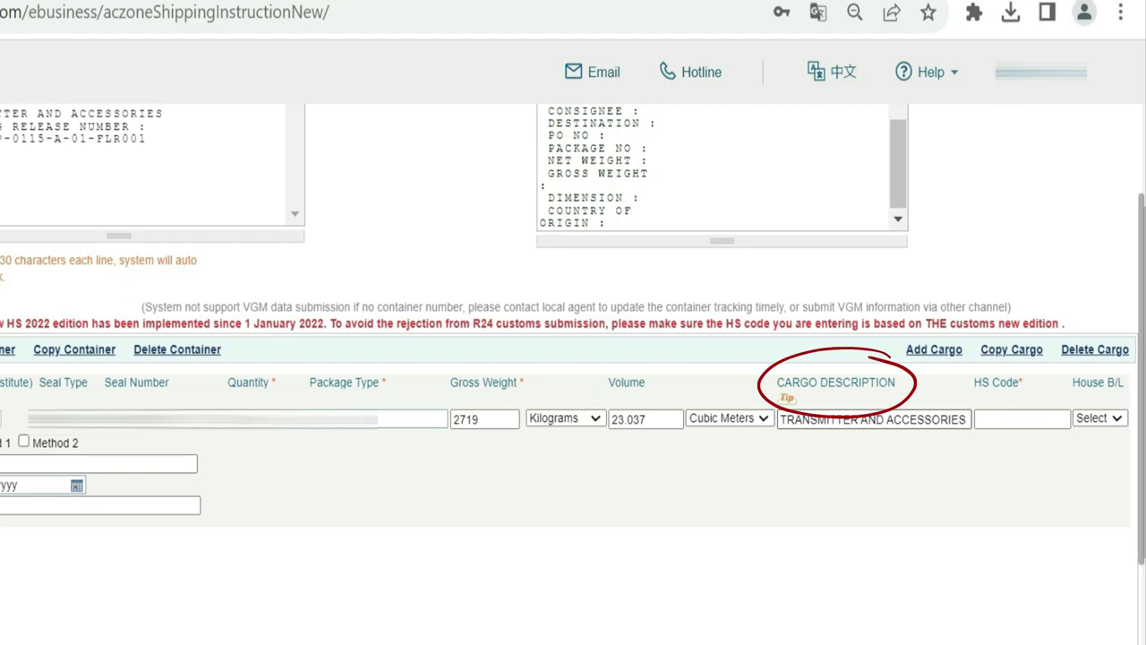
pyautogui.click(1022, 418)
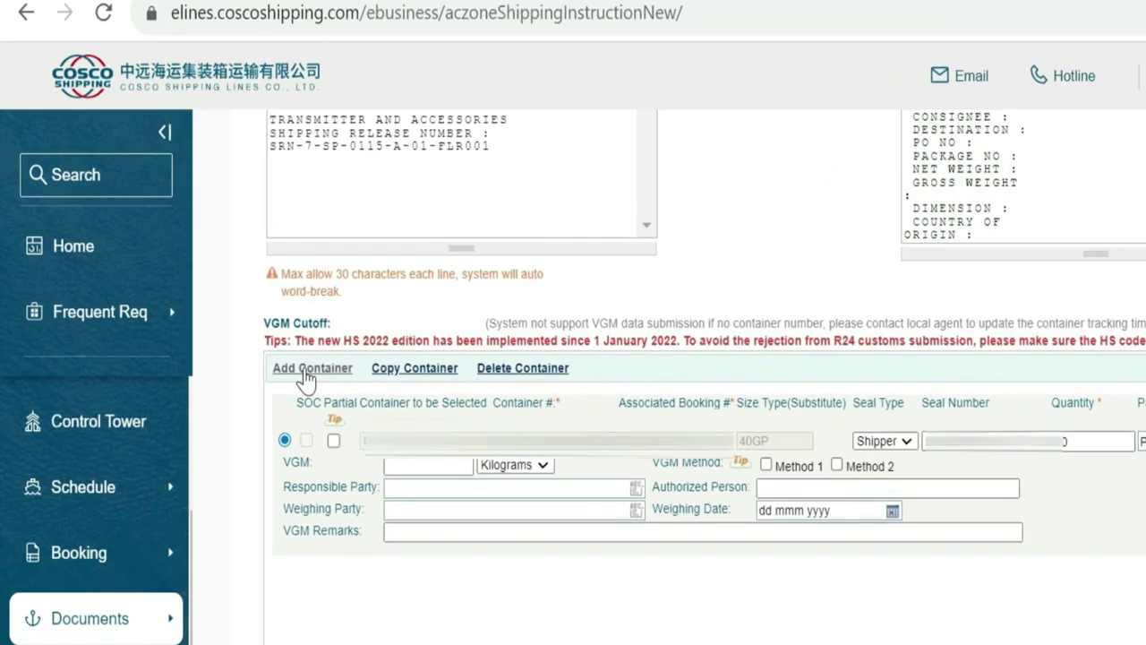
# Try to add another container to the shipping instruction.
pyautogui.click(305, 369)
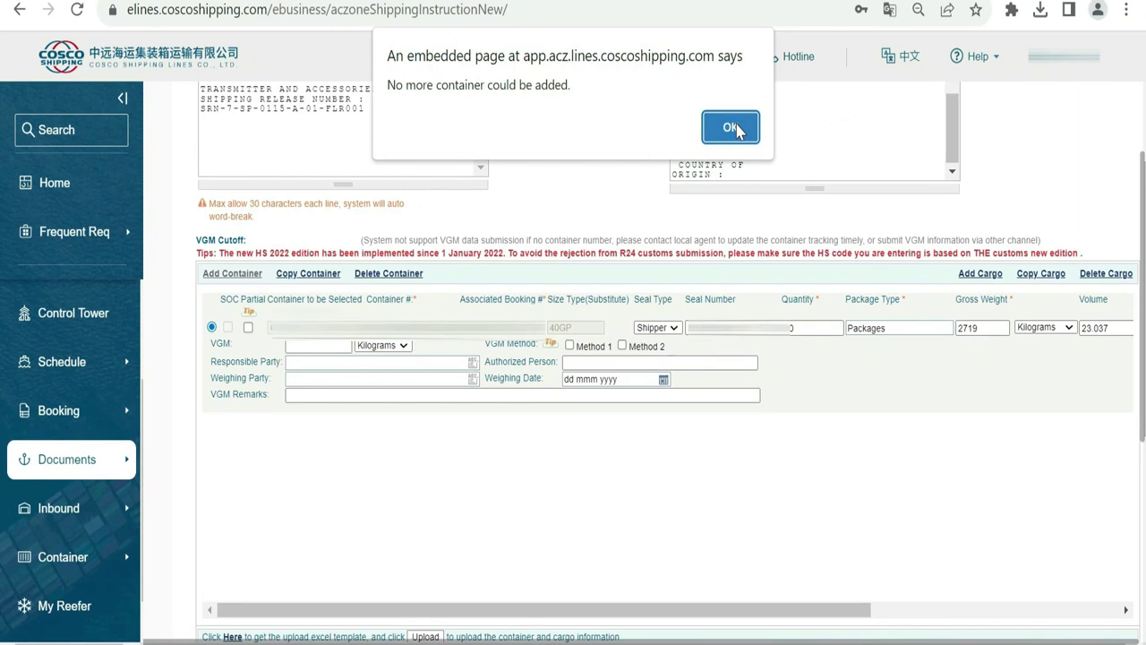
pyautogui.click(732, 128)
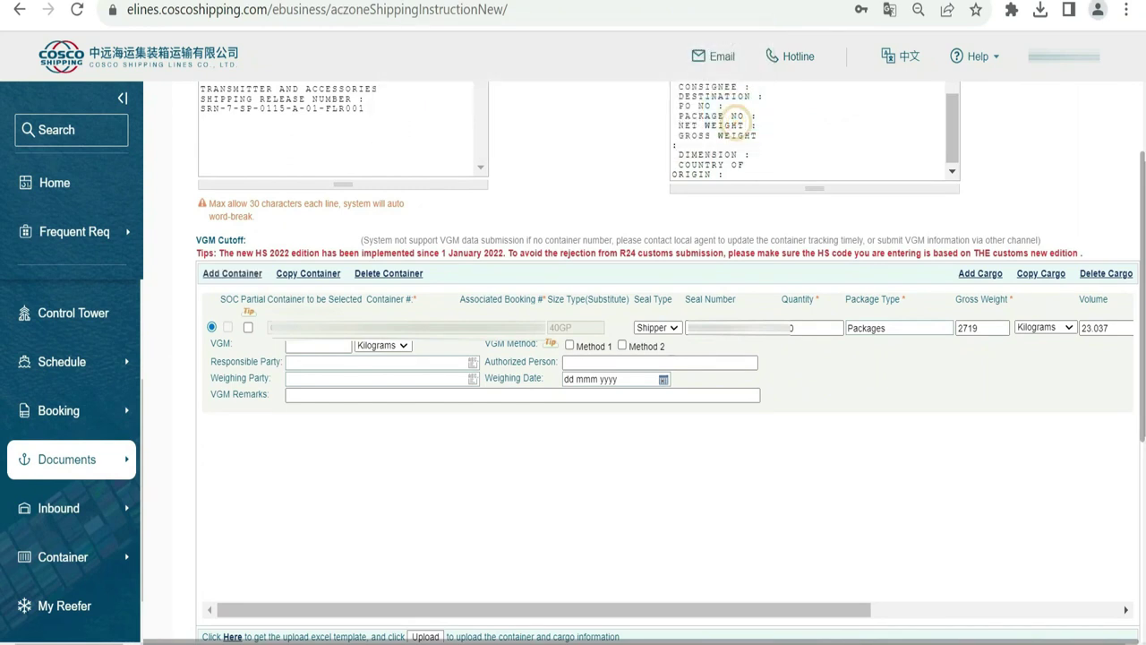
# Open the preview of the shipping instruction and review it from the parties through to the document summary.
pyautogui.scroll(3, 437, 183)
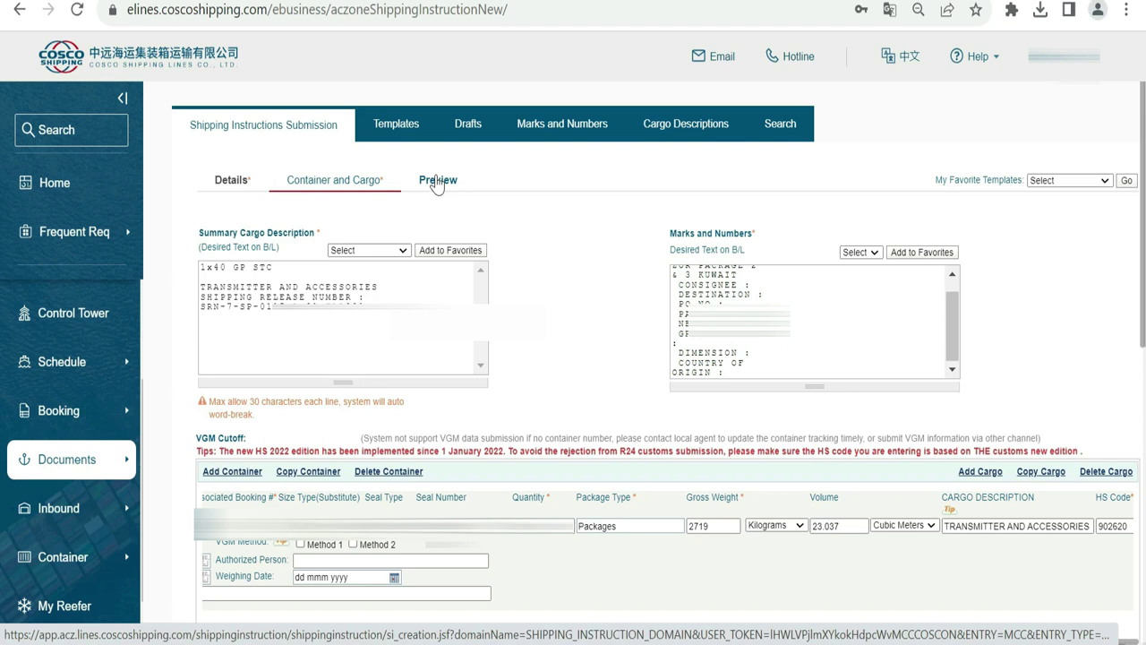
pyautogui.click(437, 182)
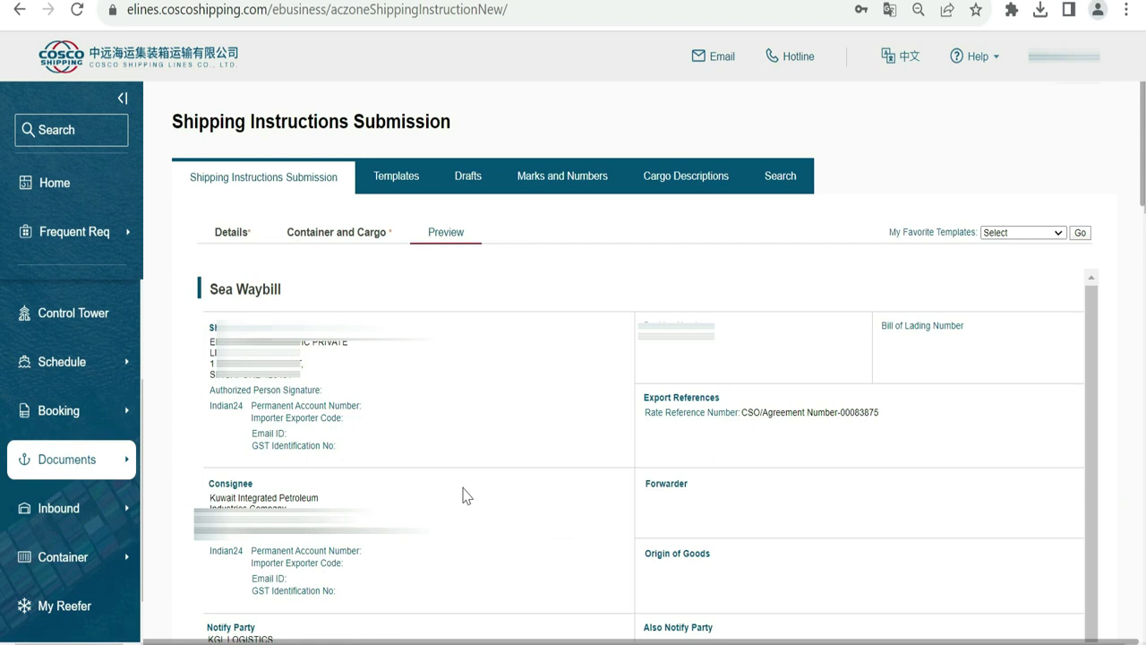
pyautogui.scroll(-3, 464, 495)
pyautogui.scroll(-5, 464, 495)
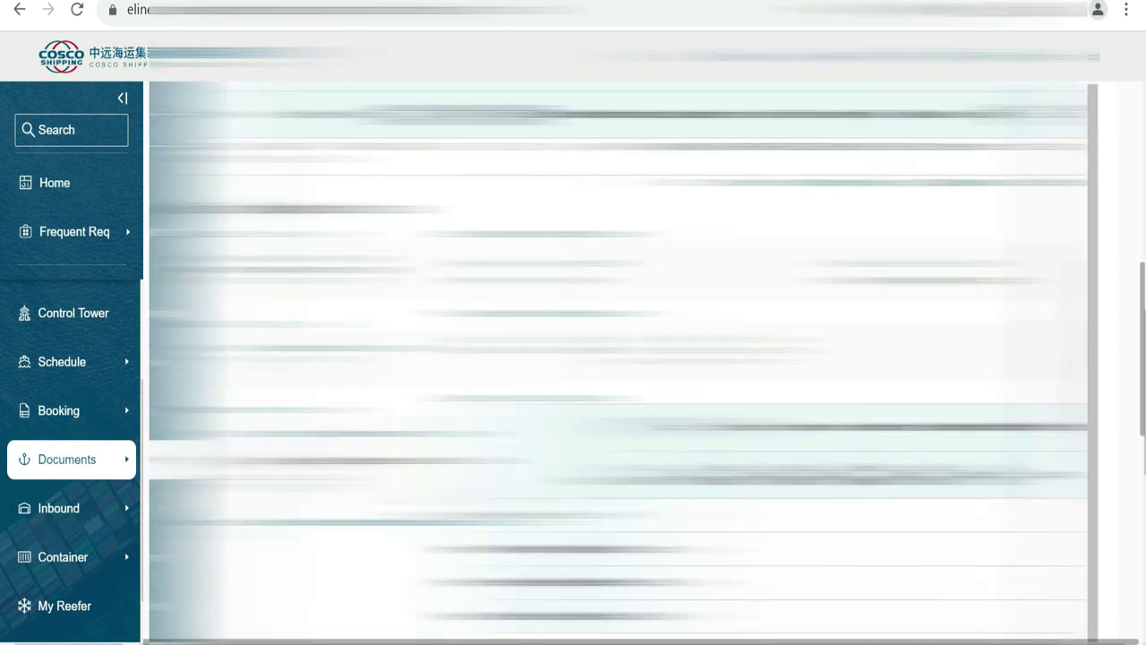
pyautogui.scroll(-5, 464, 495)
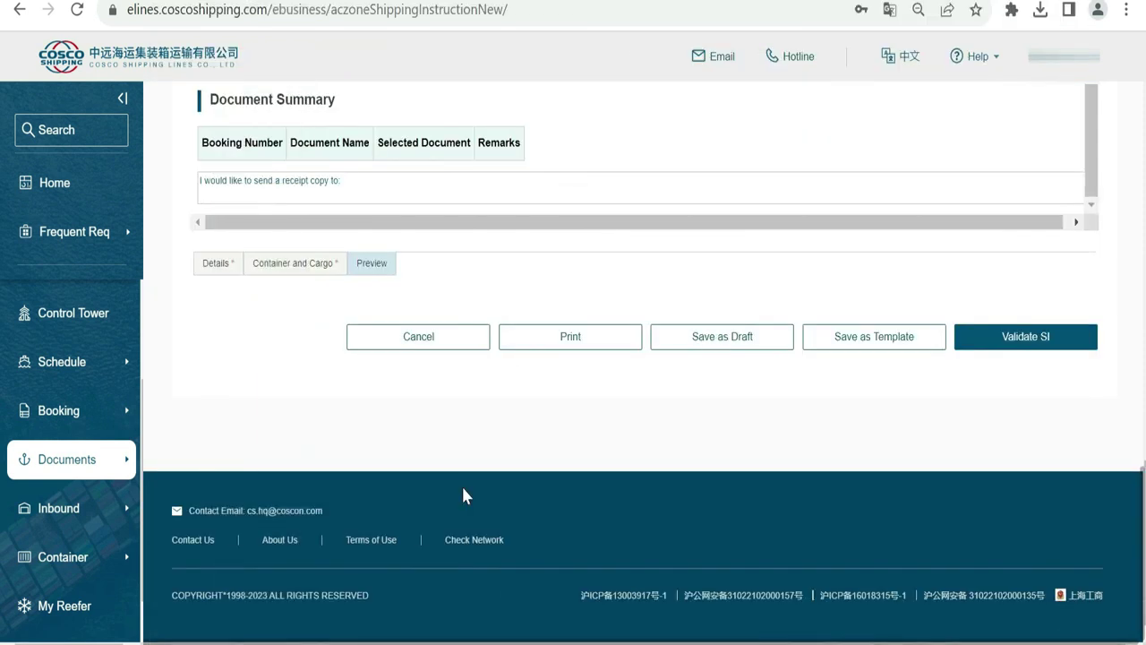
pyautogui.scroll(5, 464, 493)
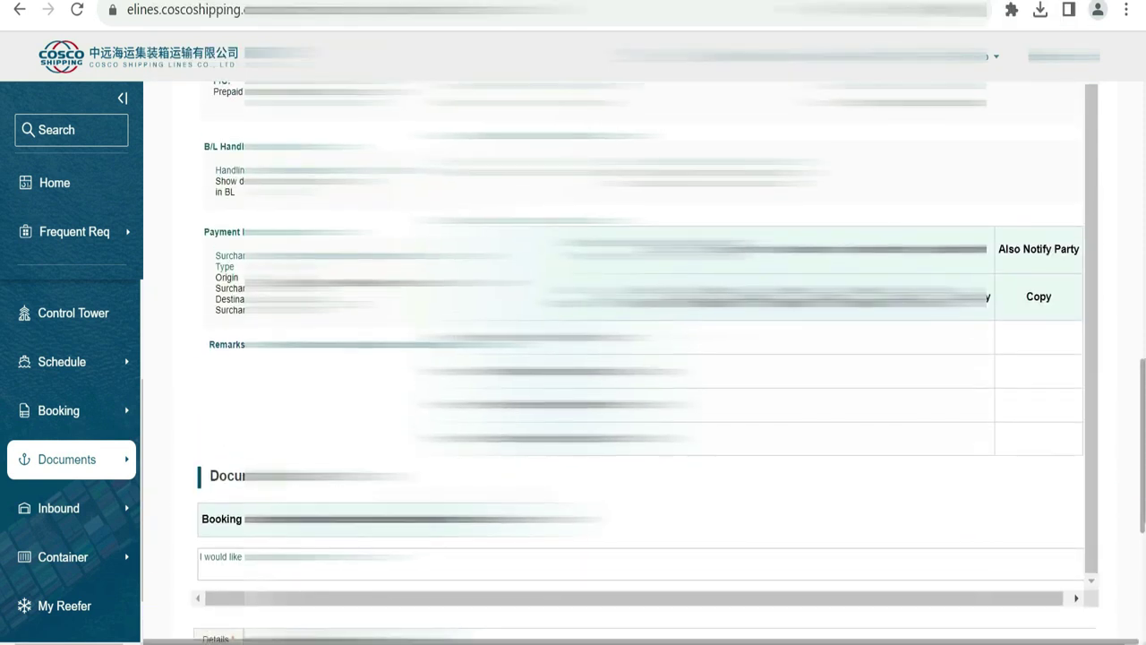
pyautogui.scroll(-4, 465, 494)
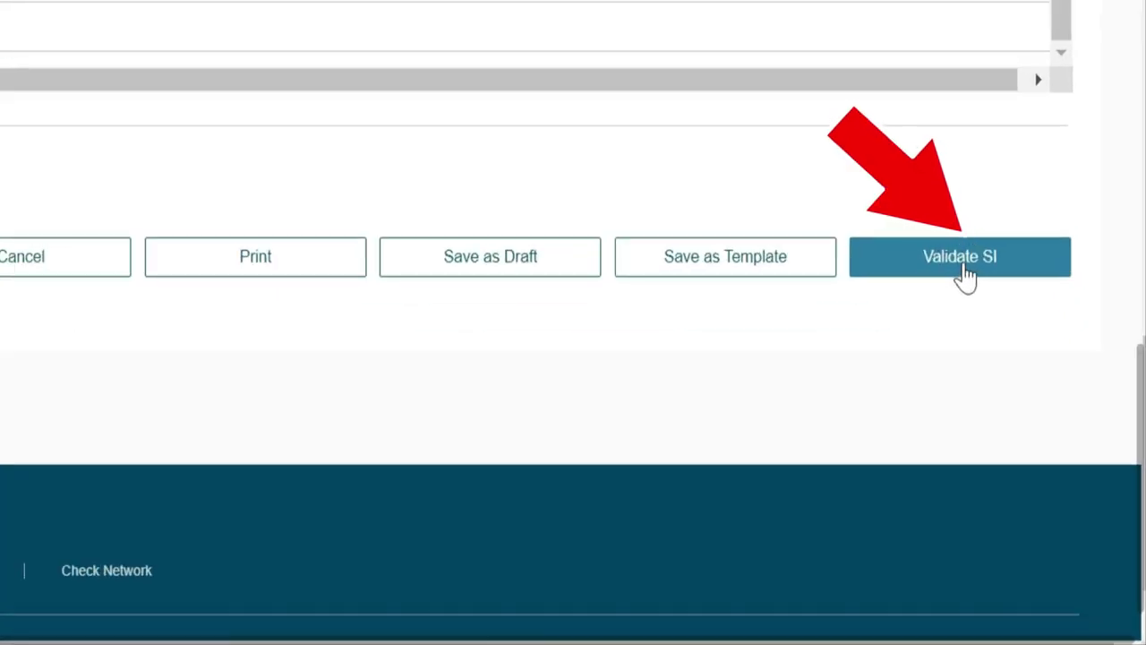
# Validate the shipping instruction, review its summary down to the remarks, and submit it to COSCO SHIPPING Lines.
pyautogui.click(965, 277)
pyautogui.scroll(-6, 648, 359)
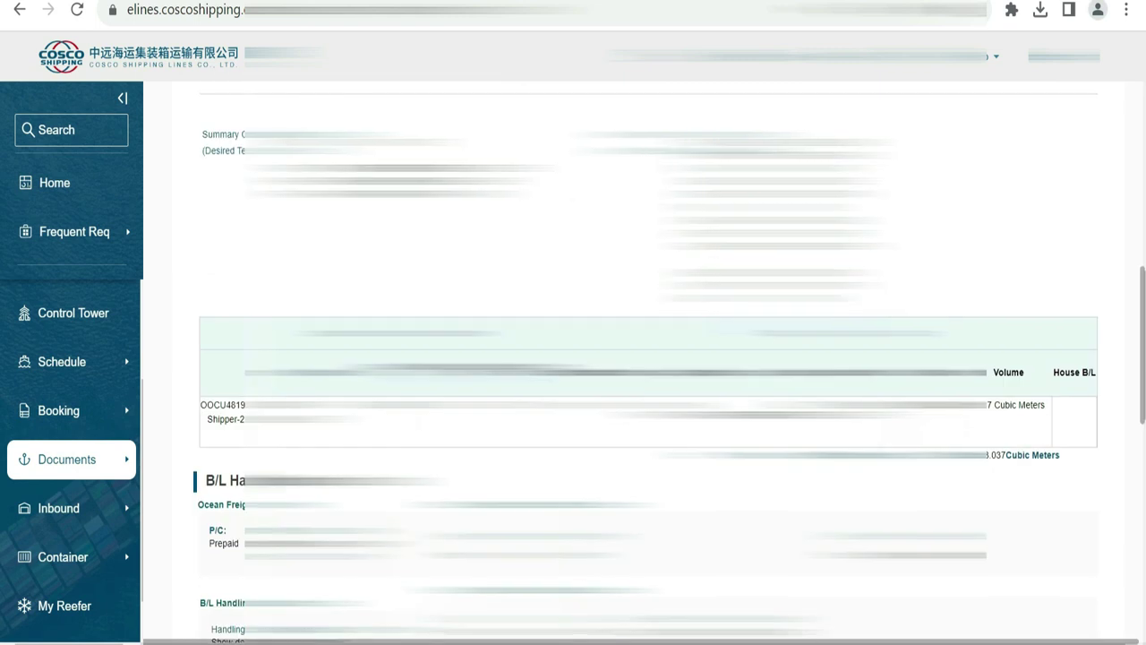
pyautogui.scroll(-8, 799, 326)
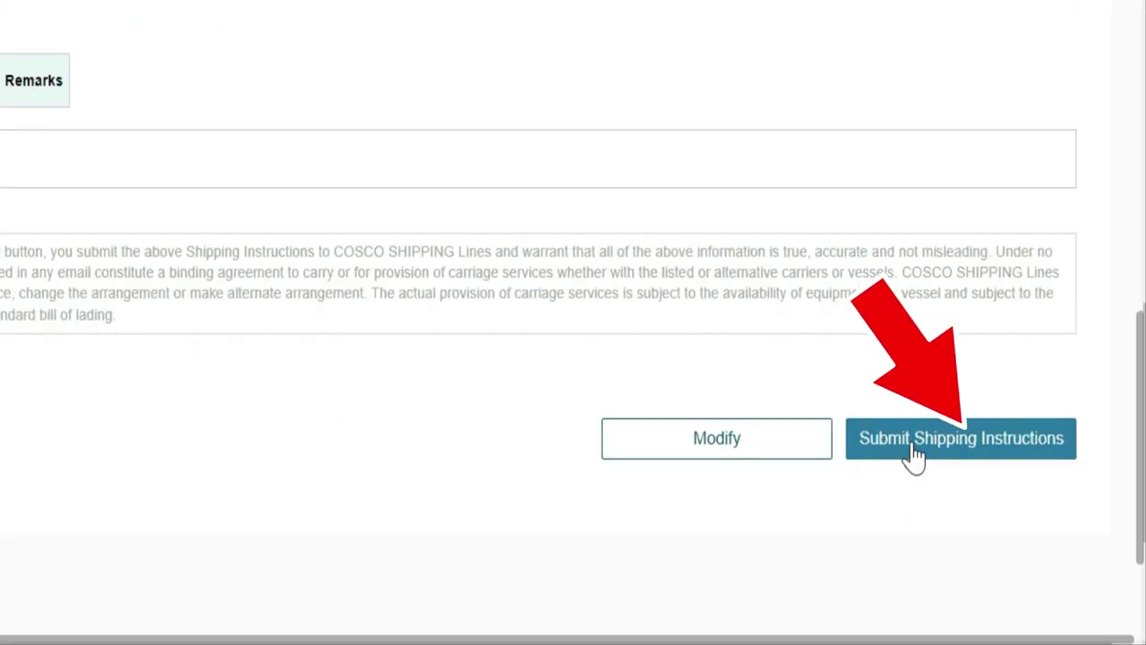
pyautogui.click(913, 455)
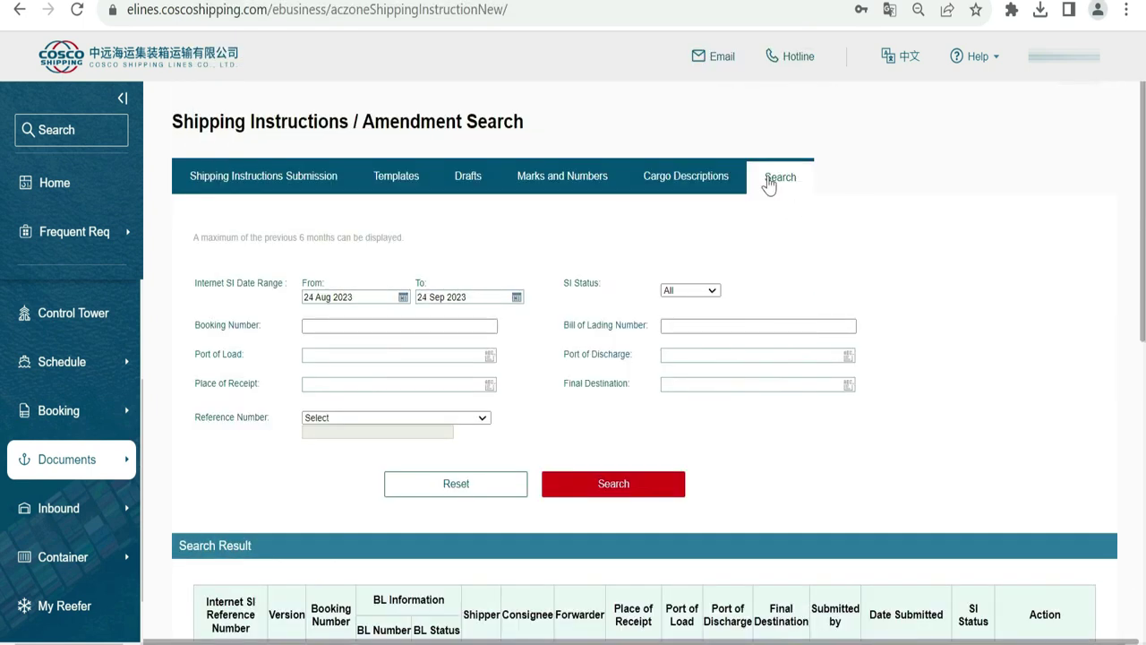
# Search the shipping instructions from 24 Aug 2023 to 24 Sep 2023 and review the SI preview of the submitted Singapore–Shuaiba Port Kuwait one.
pyautogui.click(578, 472)
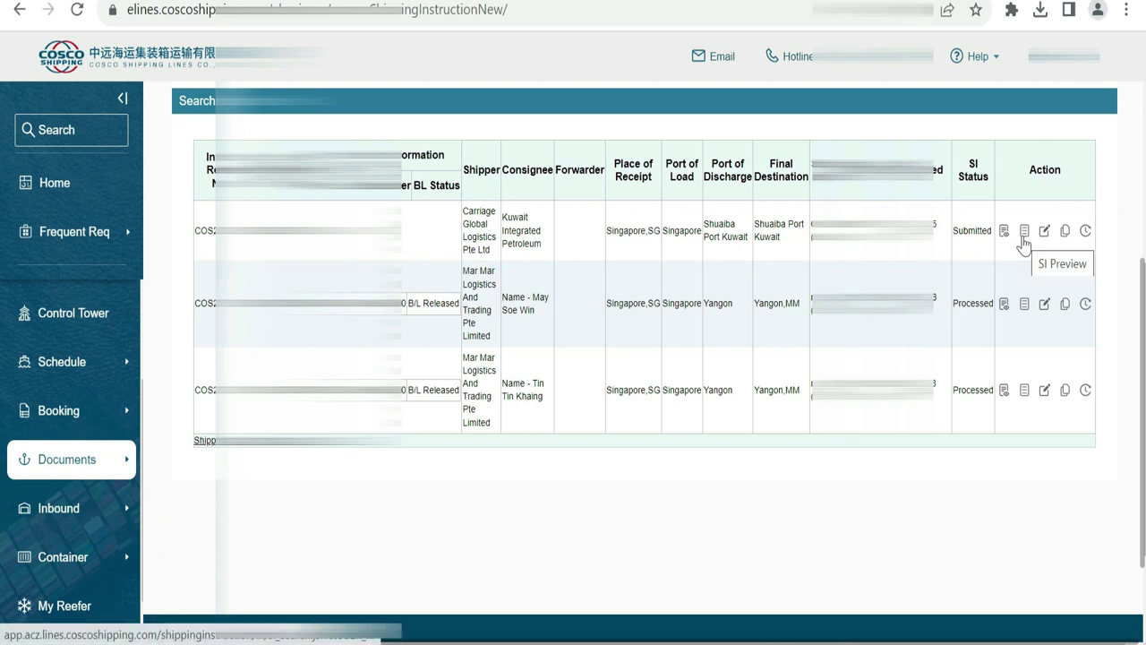
pyautogui.click(1024, 240)
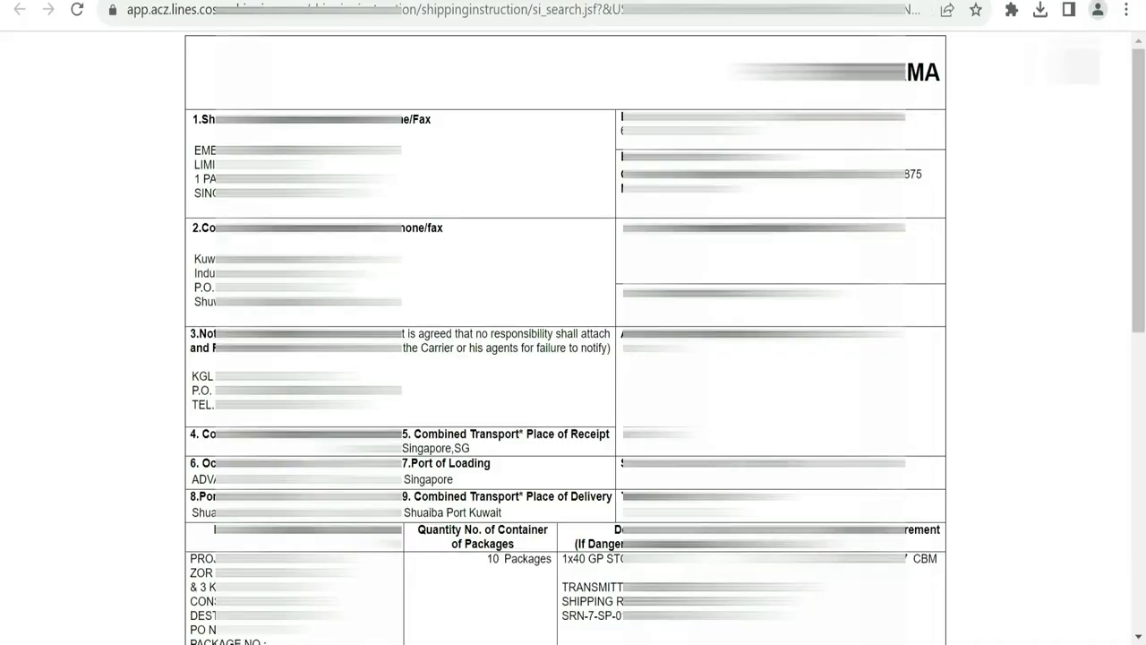
pyautogui.scroll(-3, 565, 358)
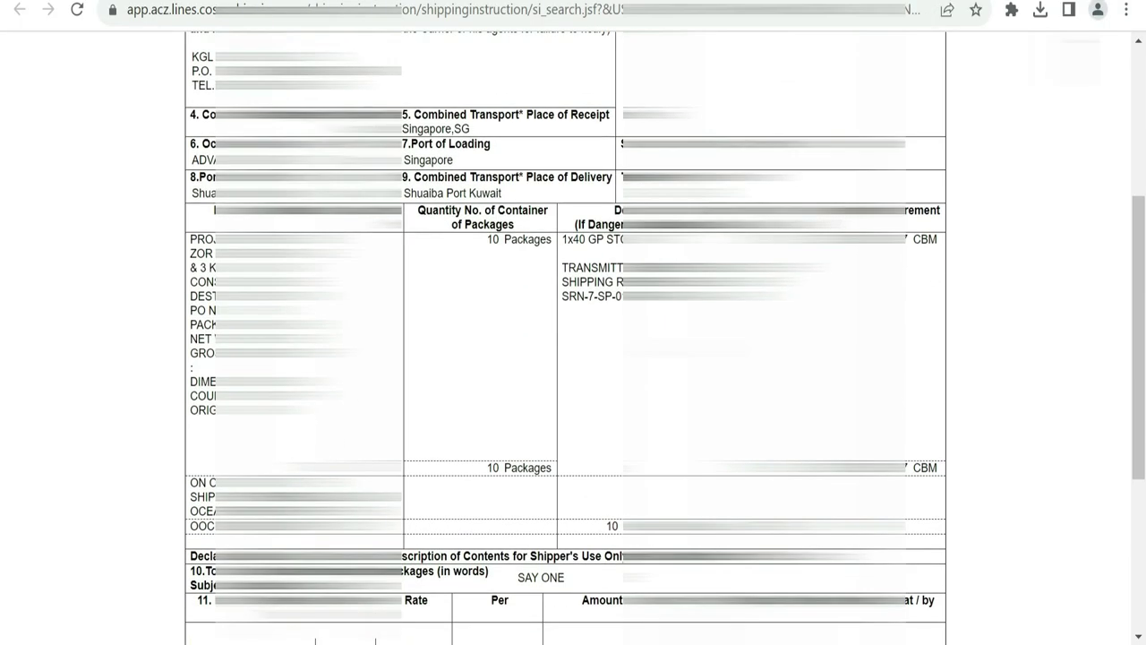